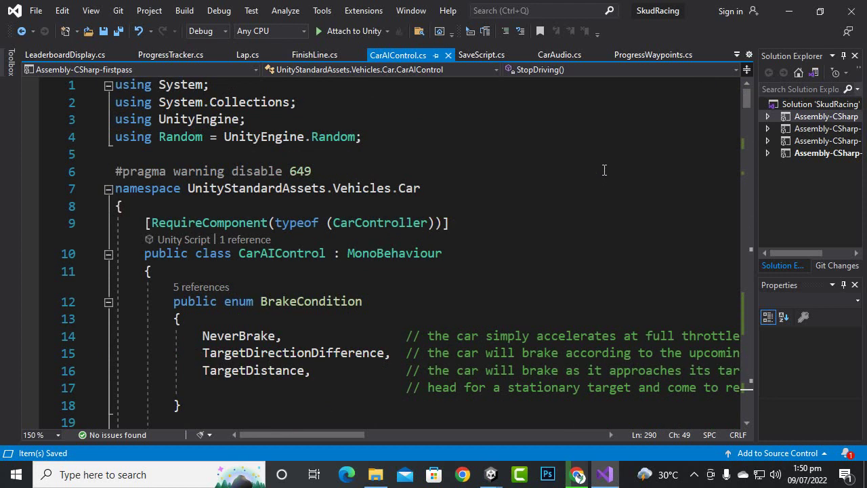
- Glance at Unity, then return to CarAIControl.cs and scroll to its variable declarations
{"action": "key", "text": "alt+Tab"}
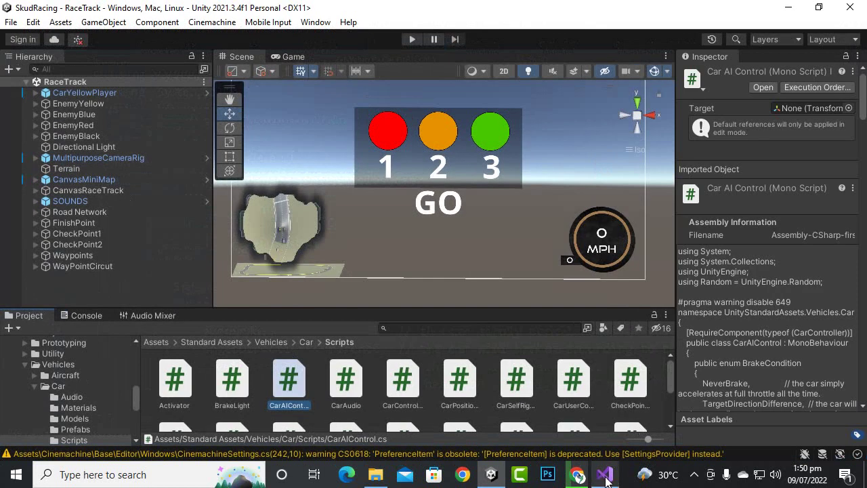
{"action": "key", "text": "alt+Tab"}
{"action": "scroll", "coordinate": [395, 224], "scroll_direction": "down", "scroll_amount": 1}
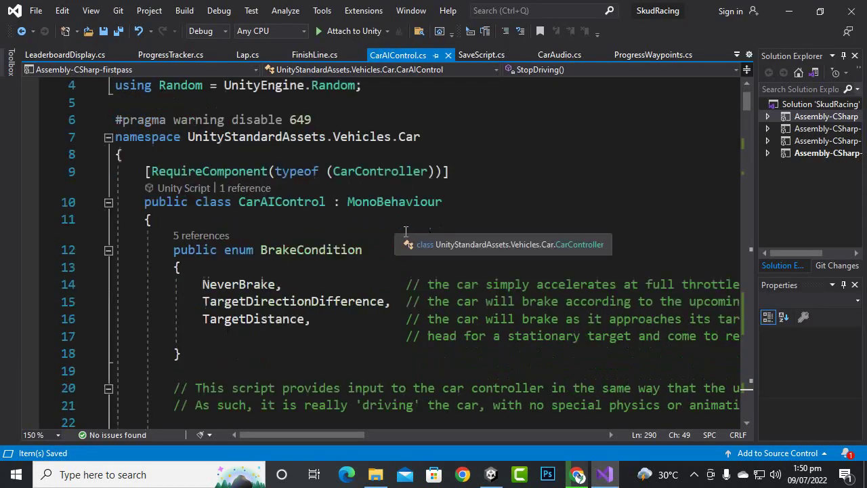
{"action": "scroll", "coordinate": [400, 237], "scroll_direction": "down", "scroll_amount": 5}
{"action": "scroll", "coordinate": [443, 250], "scroll_direction": "down", "scroll_amount": 3}
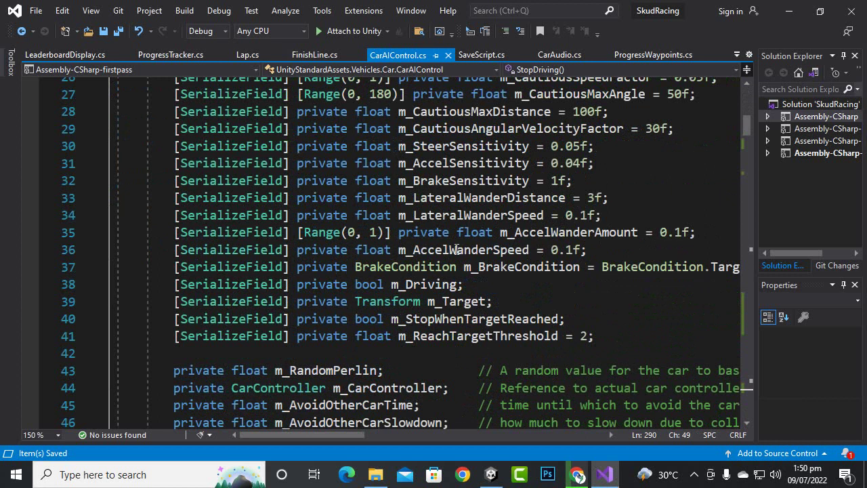
{"action": "scroll", "coordinate": [457, 249], "scroll_direction": "down", "scroll_amount": 1}
{"action": "scroll", "coordinate": [456, 249], "scroll_direction": "down", "scroll_amount": 3}
{"action": "scroll", "coordinate": [456, 249], "scroll_direction": "up", "scroll_amount": 1}
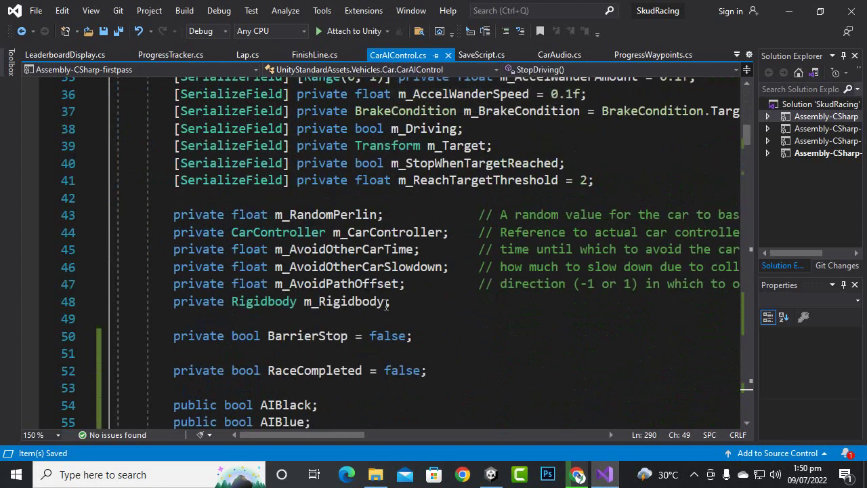
{"action": "scroll", "coordinate": [400, 308], "scroll_direction": "down", "scroll_amount": 1}
{"action": "scroll", "coordinate": [436, 313], "scroll_direction": "down", "scroll_amount": 2}
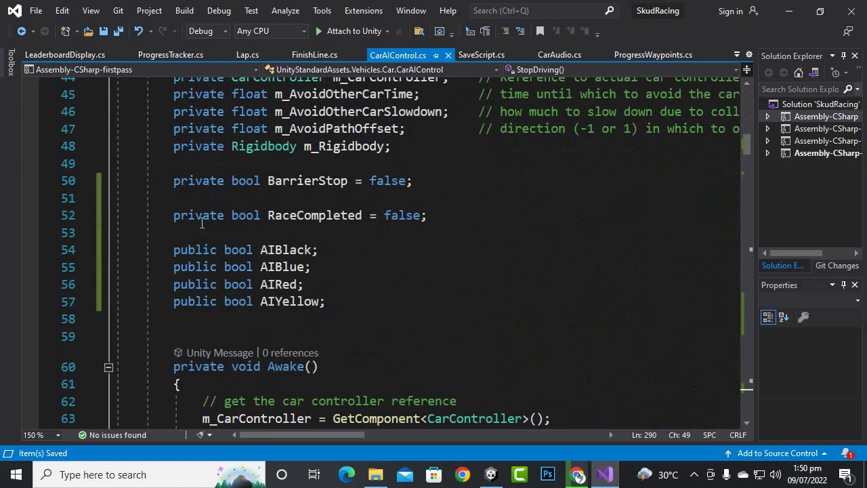
- Highlight the RaceCompleted = false declaration and the four AI colour bool flags
{"action": "left_click_drag", "start_coordinate": [165, 215], "coordinate": [468, 217]}
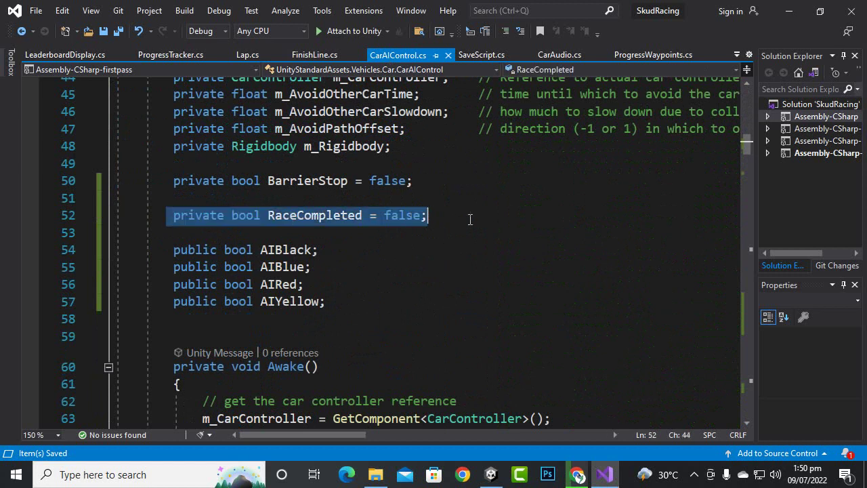
{"action": "left_click", "coordinate": [473, 218]}
{"action": "left_click", "coordinate": [408, 219]}
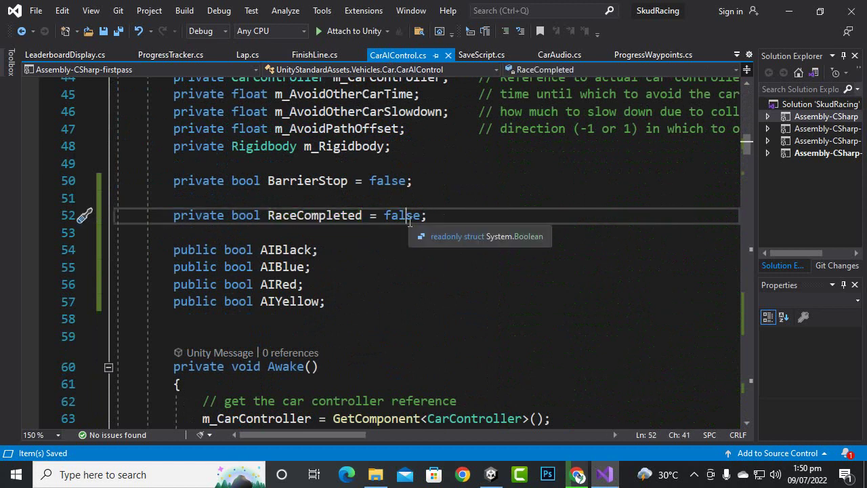
{"action": "left_click", "coordinate": [298, 250]}
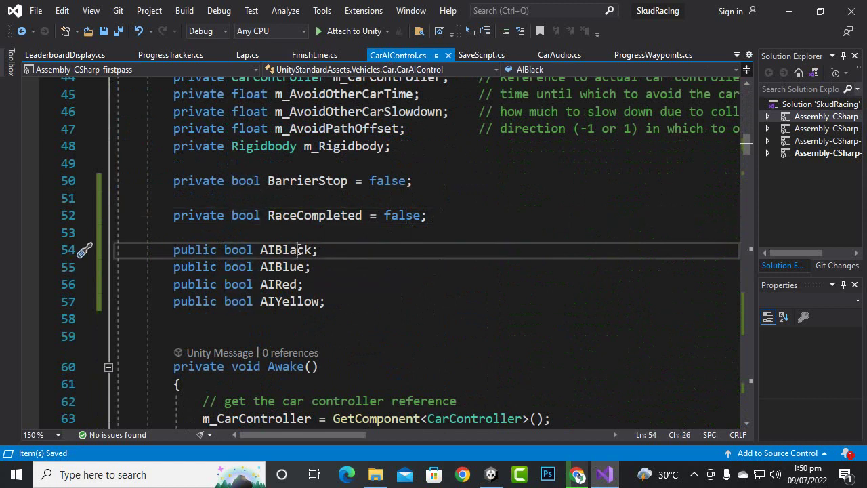
{"action": "left_click", "coordinate": [260, 285]}
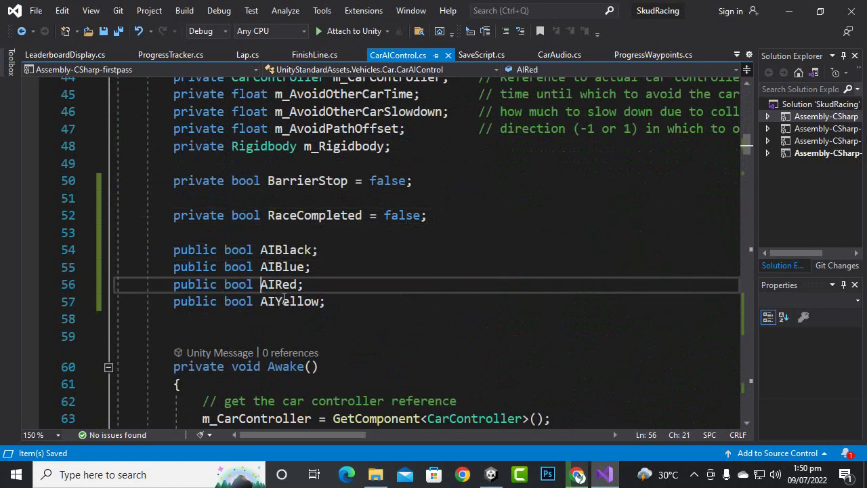
{"action": "left_click", "coordinate": [276, 302]}
{"action": "left_click_drag", "start_coordinate": [170, 250], "coordinate": [337, 301]}
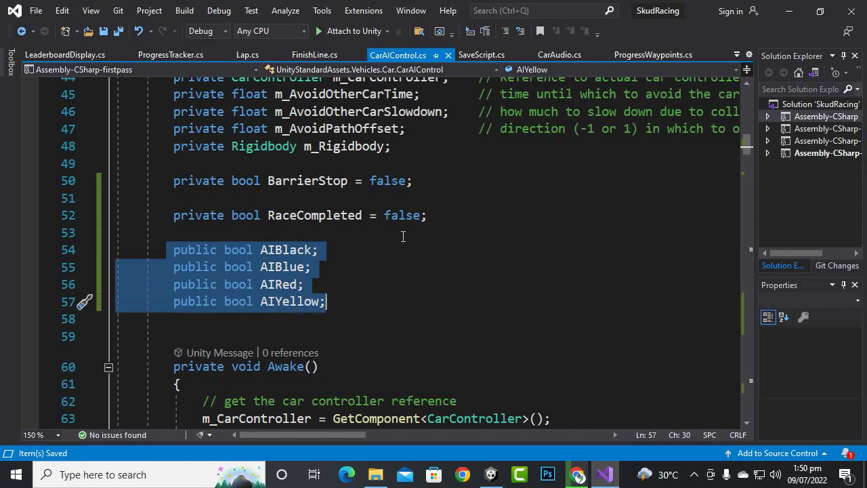
- Review OnTriggerEnter's AIBlack tag check with its StartCoroutine(StopDriving) call
{"action": "scroll", "coordinate": [402, 236], "scroll_direction": "down", "scroll_amount": 4}
{"action": "scroll", "coordinate": [402, 236], "scroll_direction": "down", "scroll_amount": 2}
{"action": "scroll", "coordinate": [403, 235], "scroll_direction": "down", "scroll_amount": 10}
{"action": "scroll", "coordinate": [403, 235], "scroll_direction": "down", "scroll_amount": 6}
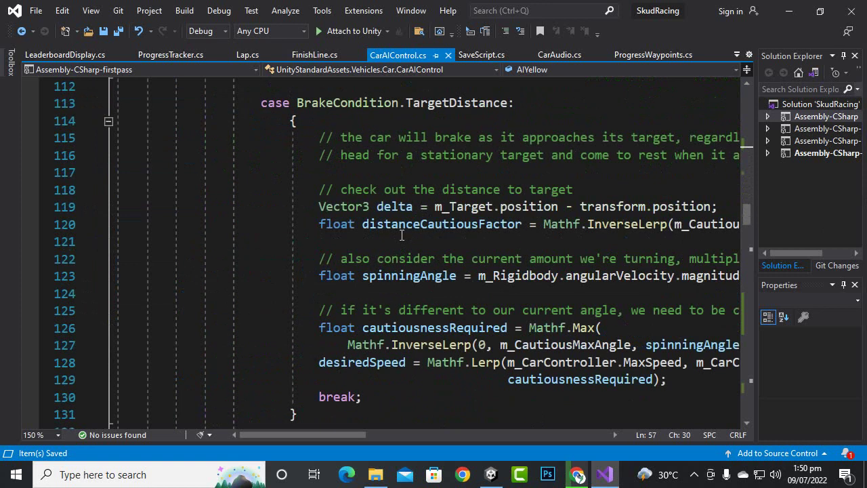
{"action": "scroll", "coordinate": [401, 235], "scroll_direction": "down", "scroll_amount": 10}
{"action": "scroll", "coordinate": [402, 235], "scroll_direction": "down", "scroll_amount": 6}
{"action": "scroll", "coordinate": [402, 235], "scroll_direction": "down", "scroll_amount": 4}
{"action": "scroll", "coordinate": [401, 235], "scroll_direction": "down", "scroll_amount": 4}
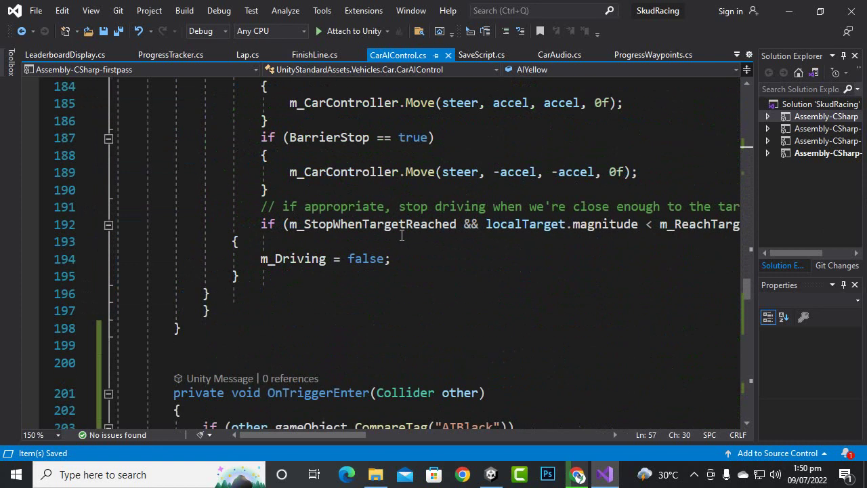
{"action": "scroll", "coordinate": [401, 235], "scroll_direction": "down", "scroll_amount": 1}
{"action": "scroll", "coordinate": [401, 235], "scroll_direction": "down", "scroll_amount": 2}
{"action": "scroll", "coordinate": [402, 235], "scroll_direction": "down", "scroll_amount": 2}
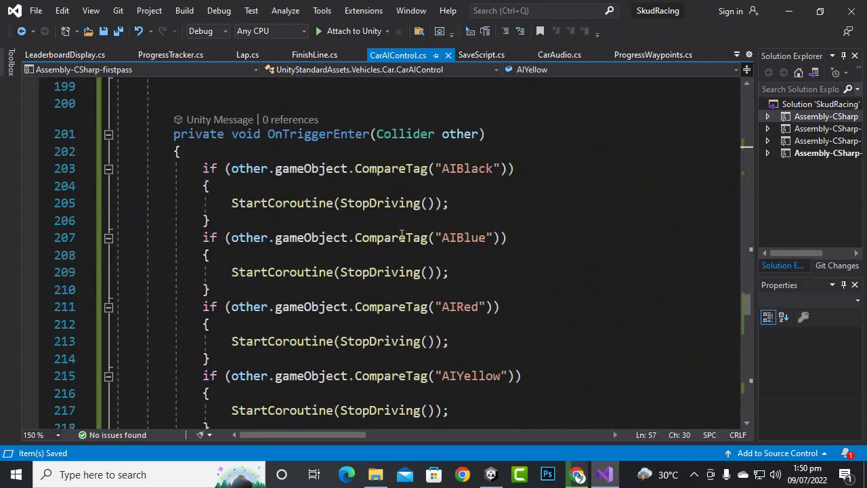
{"action": "left_click", "coordinate": [364, 138]}
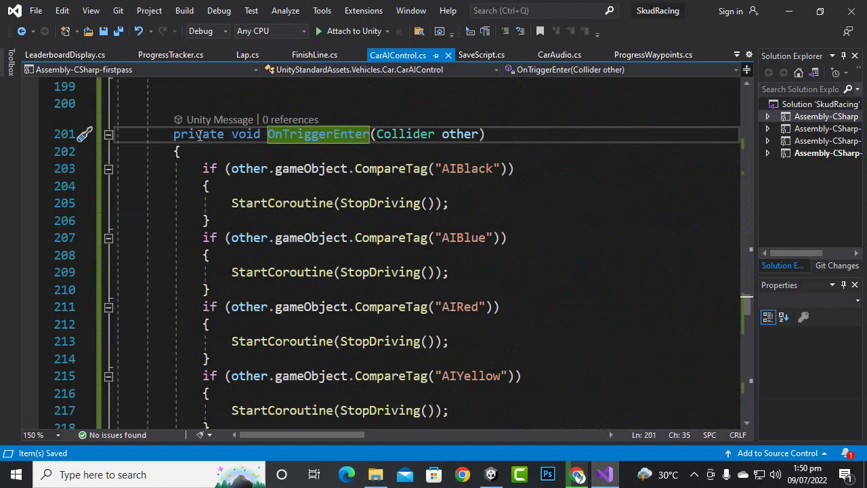
{"action": "left_click", "coordinate": [472, 134]}
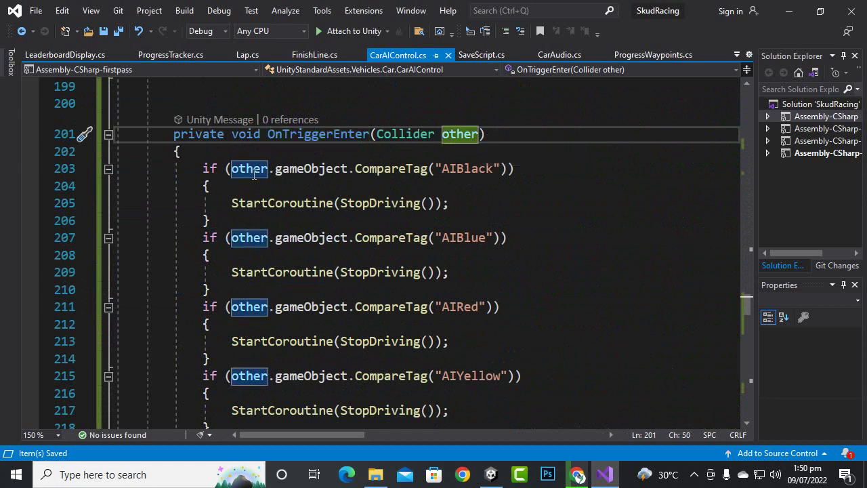
{"action": "left_click", "coordinate": [471, 169]}
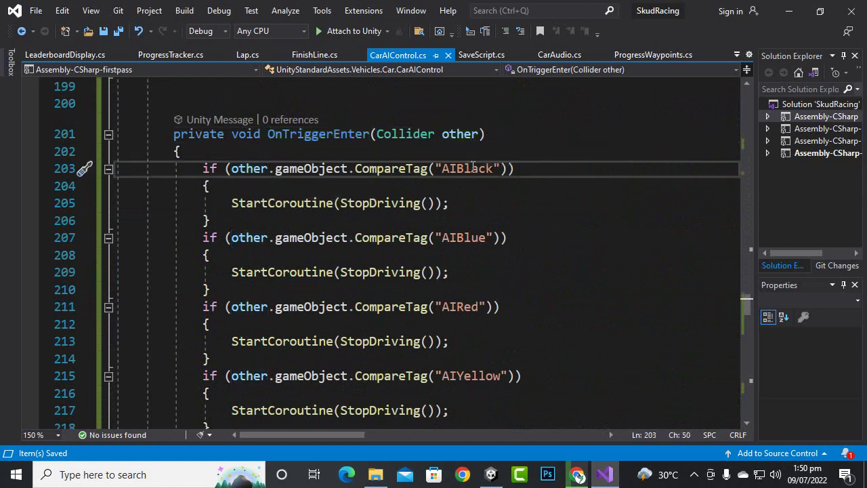
{"action": "left_click", "coordinate": [366, 203]}
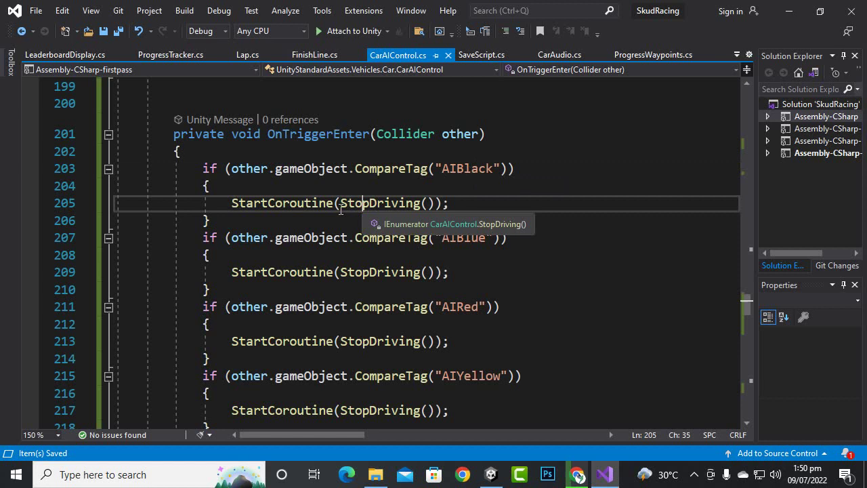
{"action": "left_click", "coordinate": [261, 204]}
{"action": "left_click_drag", "start_coordinate": [261, 203], "coordinate": [507, 196]}
{"action": "left_click", "coordinate": [482, 207]}
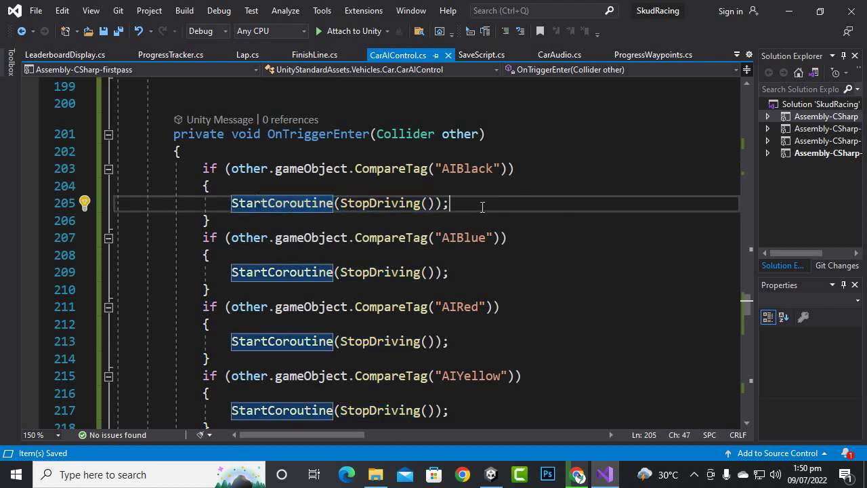
- Review the AIBlue, AIRed and AIYellow tag checks, each calling StopDriving
{"action": "left_click", "coordinate": [462, 238]}
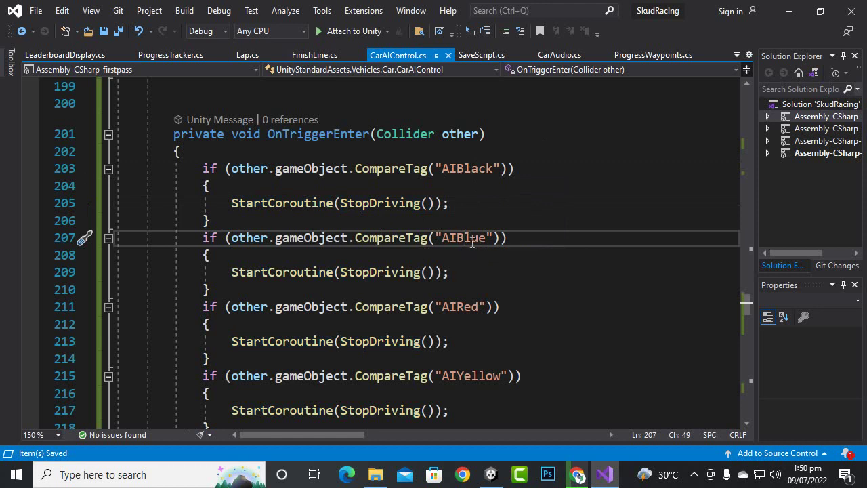
{"action": "left_click", "coordinate": [377, 272]}
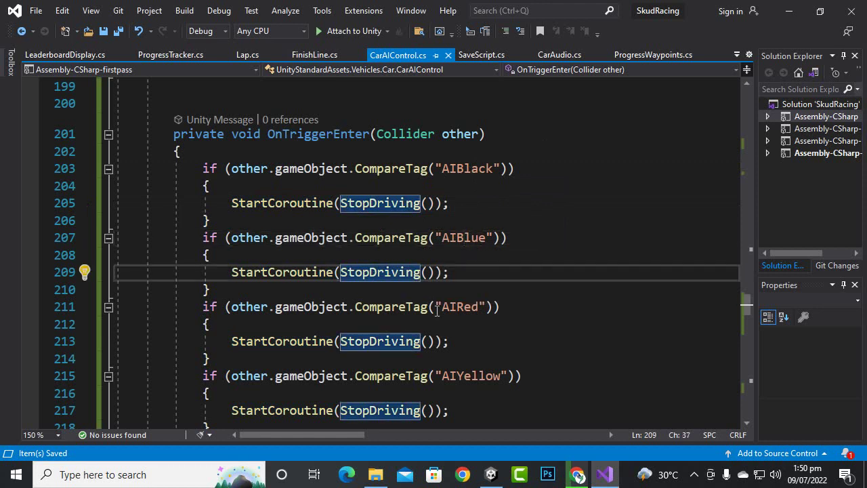
{"action": "left_click", "coordinate": [376, 291]}
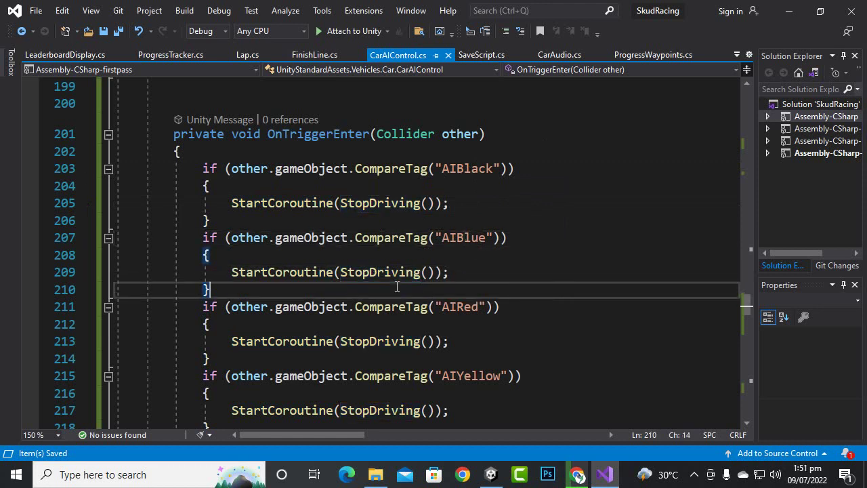
{"action": "left_click", "coordinate": [470, 307]}
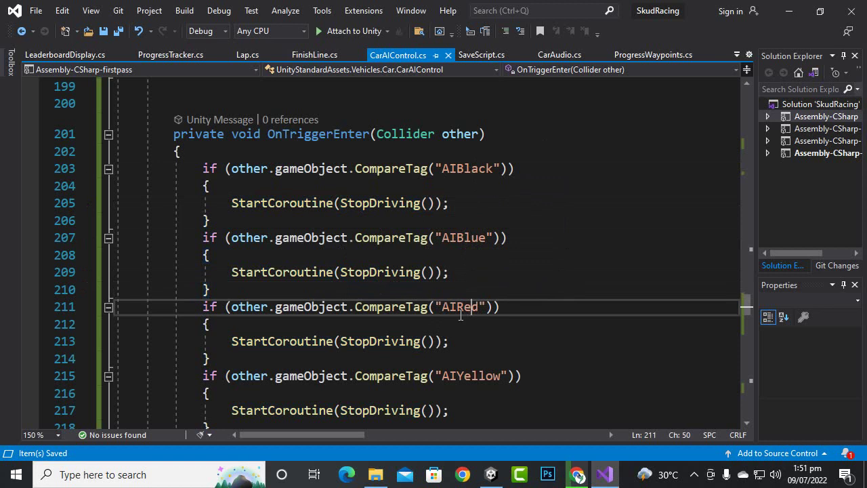
{"action": "left_click", "coordinate": [377, 342]}
{"action": "left_click", "coordinate": [497, 376]}
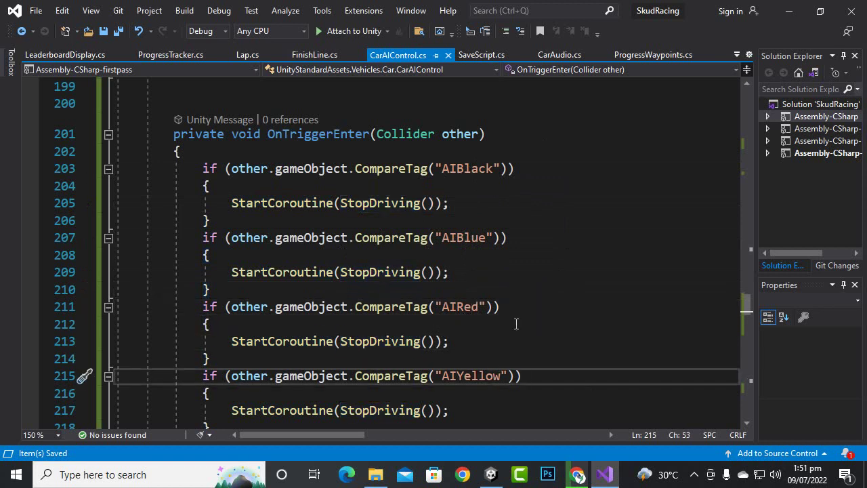
{"action": "scroll", "coordinate": [583, 262], "scroll_direction": "down", "scroll_amount": 2}
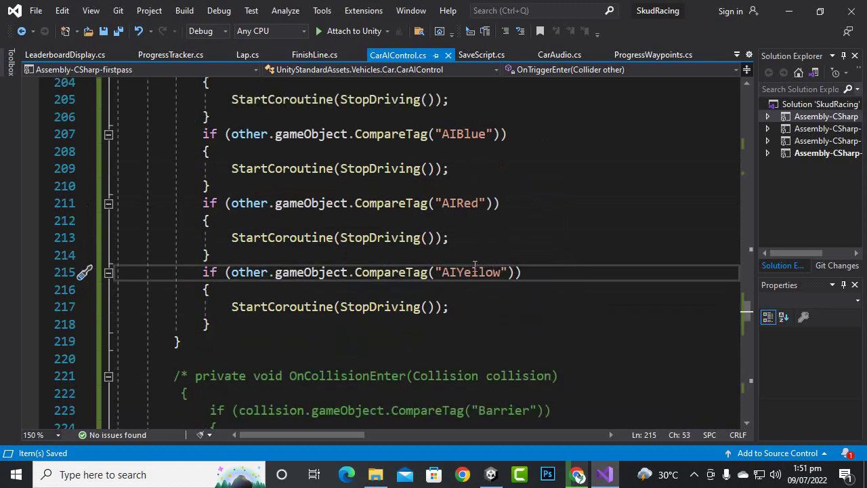
{"action": "left_click", "coordinate": [345, 306]}
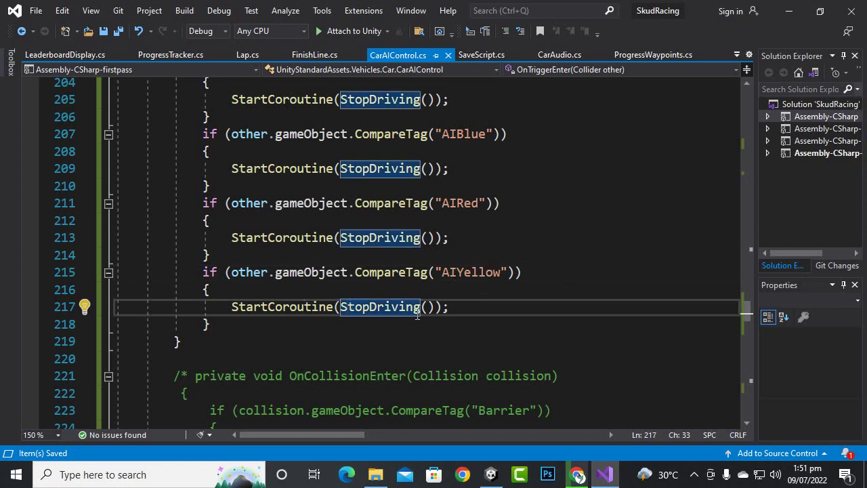
- Inspect the StopDriving coroutine's Random.Range delay, starting from its 1f minimum
{"action": "mouse_move", "coordinate": [380, 307]}
{"action": "scroll", "coordinate": [402, 303], "scroll_direction": "down", "scroll_amount": 1}
{"action": "scroll", "coordinate": [380, 252], "scroll_direction": "down", "scroll_amount": 10}
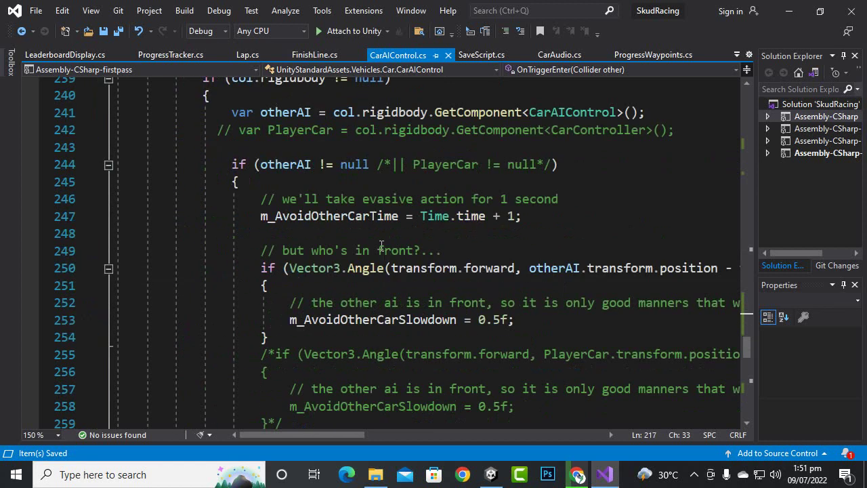
{"action": "scroll", "coordinate": [381, 244], "scroll_direction": "down", "scroll_amount": 14}
{"action": "scroll", "coordinate": [381, 244], "scroll_direction": "down", "scroll_amount": 4}
{"action": "scroll", "coordinate": [380, 243], "scroll_direction": "up", "scroll_amount": 7}
{"action": "scroll", "coordinate": [348, 254], "scroll_direction": "down", "scroll_amount": 2}
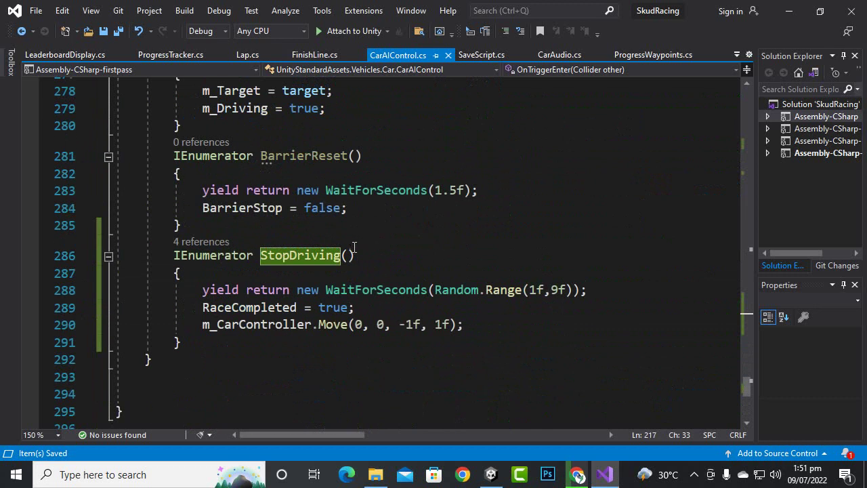
{"action": "left_click", "coordinate": [305, 255]}
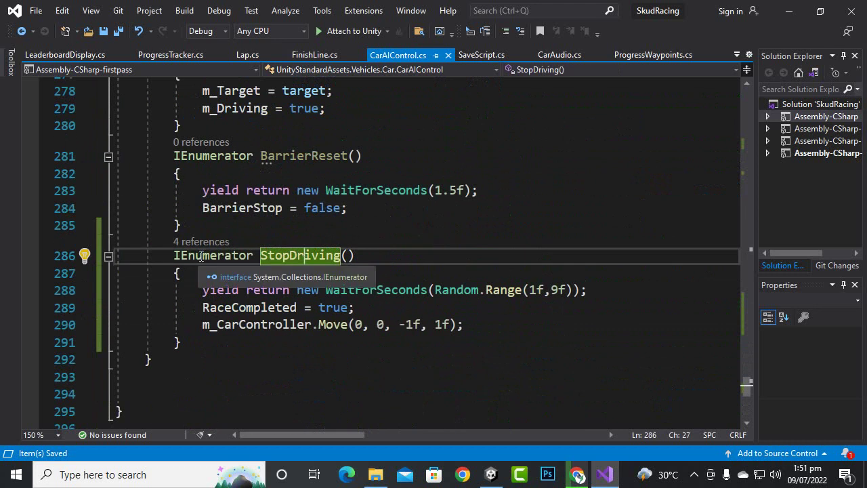
{"action": "left_click", "coordinate": [482, 249]}
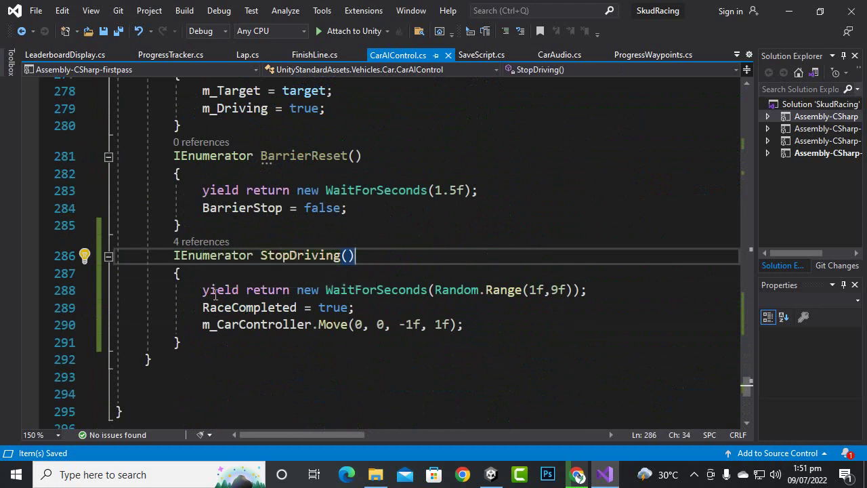
{"action": "left_click_drag", "start_coordinate": [203, 289], "coordinate": [515, 301]}
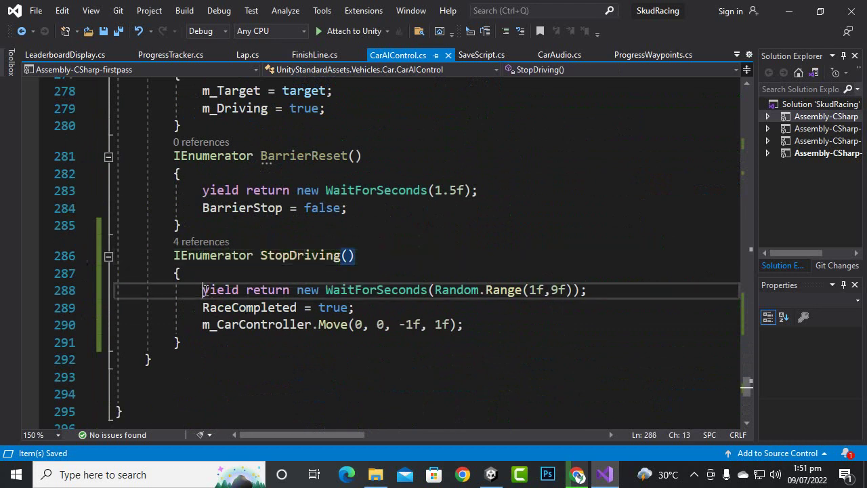
{"action": "left_click", "coordinate": [515, 301]}
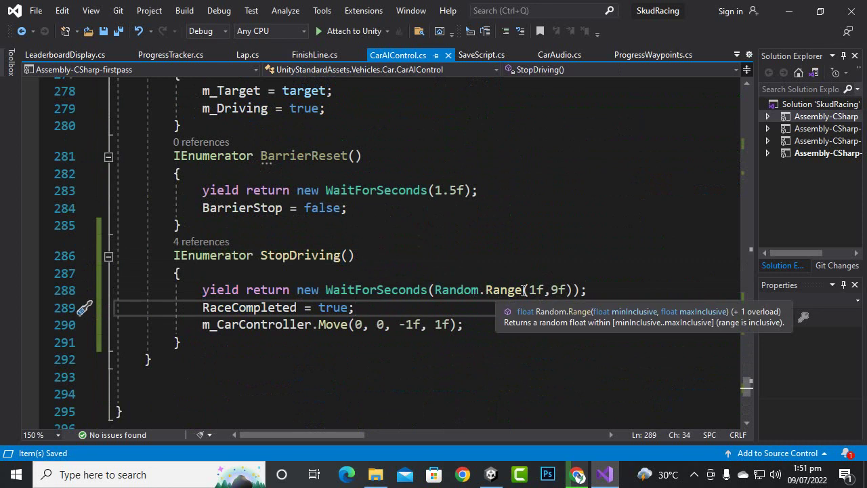
{"action": "left_click_drag", "start_coordinate": [529, 290], "coordinate": [550, 290]}
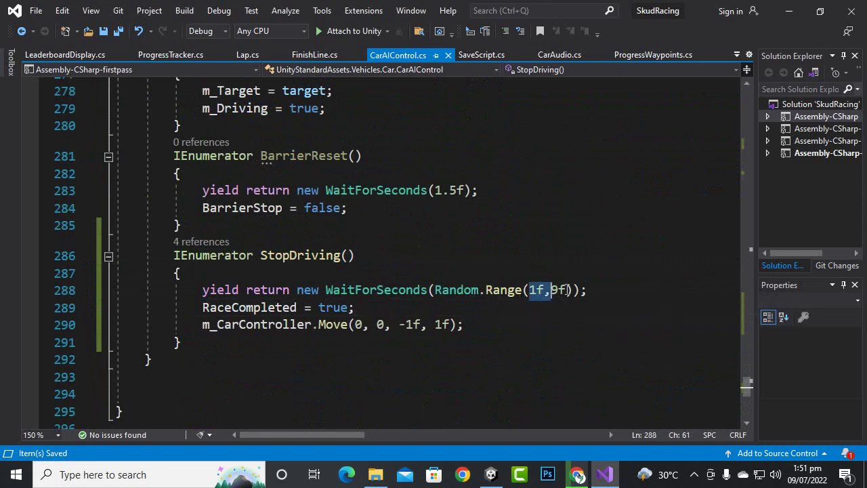
{"action": "left_click", "coordinate": [567, 290]}
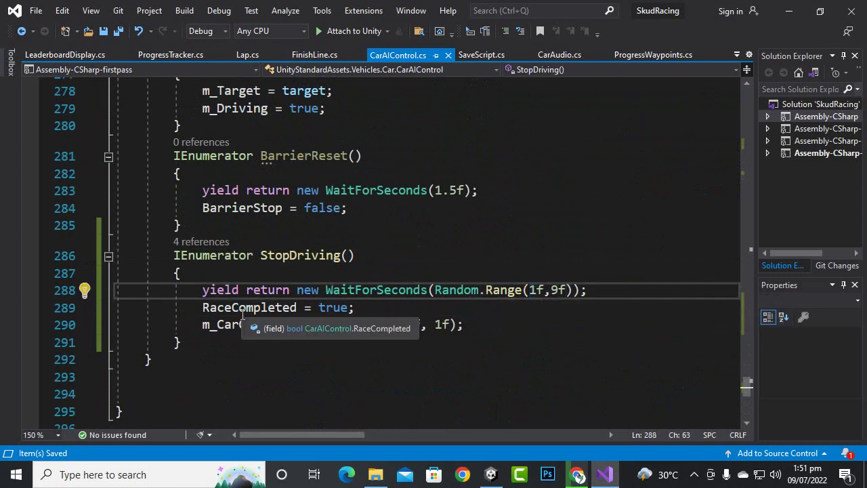
- Examine the RaceCompleted line, the handbrake Move call and every m_CarController use
{"action": "left_click", "coordinate": [374, 307]}
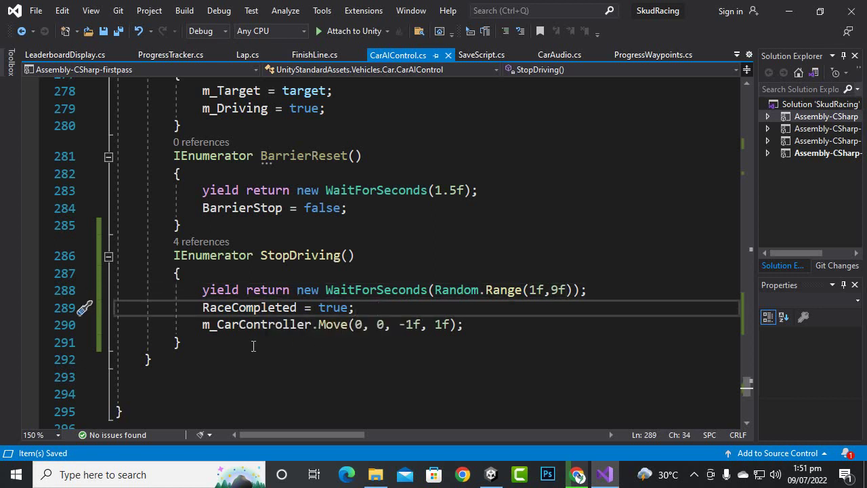
{"action": "left_click_drag", "start_coordinate": [201, 331], "coordinate": [362, 329]}
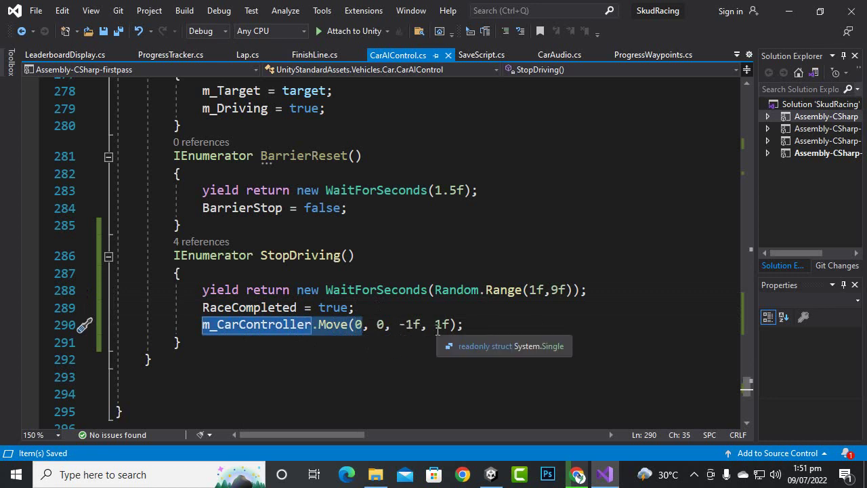
{"action": "left_click", "coordinate": [240, 326]}
{"action": "mouse_move", "coordinate": [198, 325]}
{"action": "left_mouse_down"}
{"action": "mouse_move", "coordinate": [488, 327]}
{"action": "mouse_move", "coordinate": [478, 332]}
{"action": "left_mouse_up"}
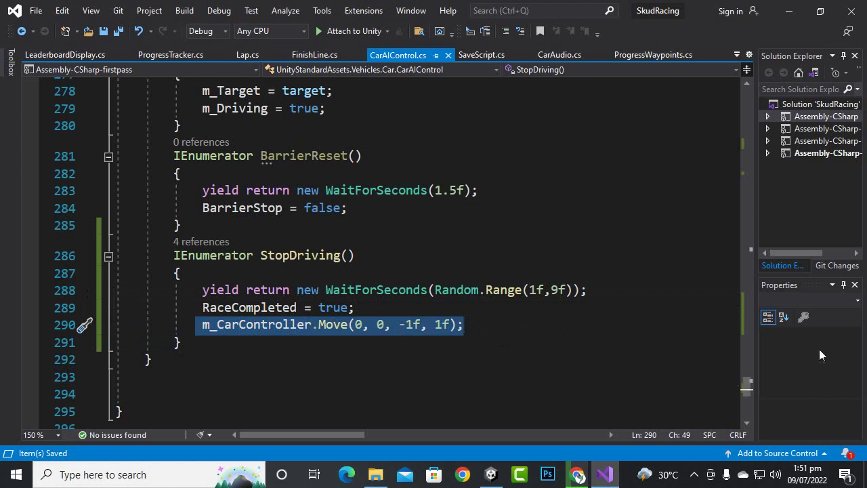
{"action": "mouse_move", "coordinate": [747, 387]}
{"action": "left_mouse_down"}
{"action": "mouse_move", "coordinate": [730, 84]}
{"action": "mouse_move", "coordinate": [724, 172]}
{"action": "mouse_move", "coordinate": [740, 193]}
{"action": "mouse_move", "coordinate": [731, 170]}
{"action": "left_mouse_up"}
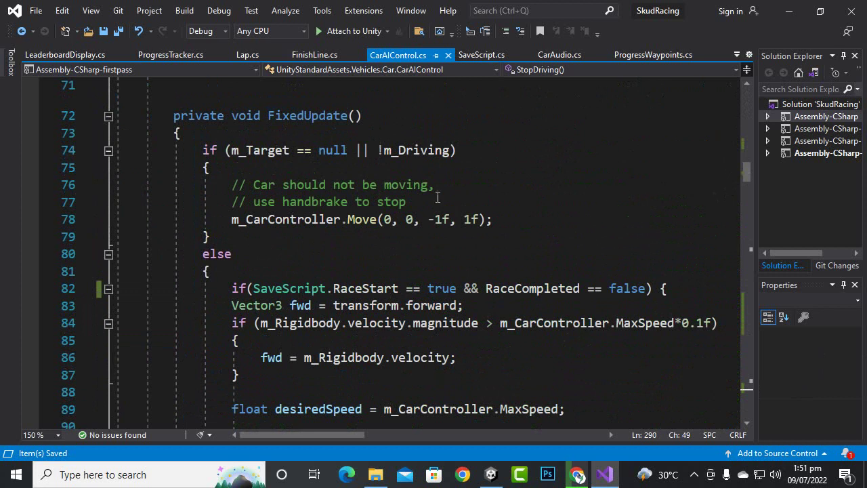
{"action": "left_click", "coordinate": [354, 217]}
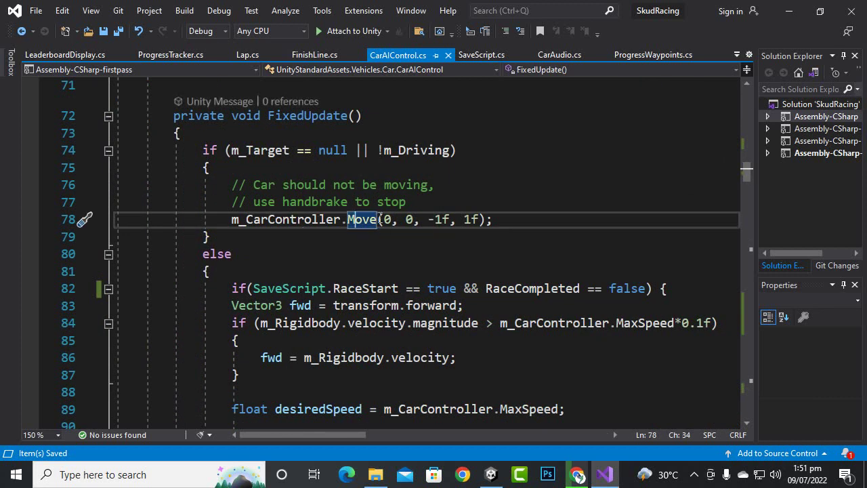
{"action": "left_click", "coordinate": [291, 220]}
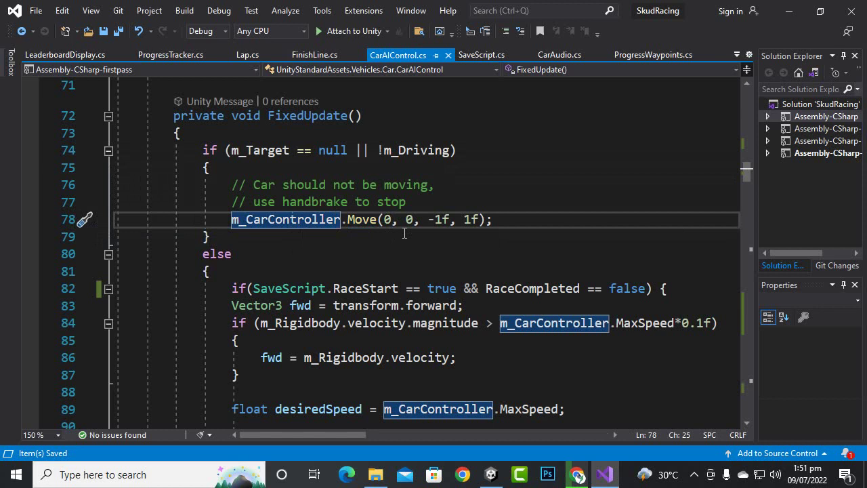
{"action": "scroll", "coordinate": [525, 226], "scroll_direction": "down", "scroll_amount": 2}
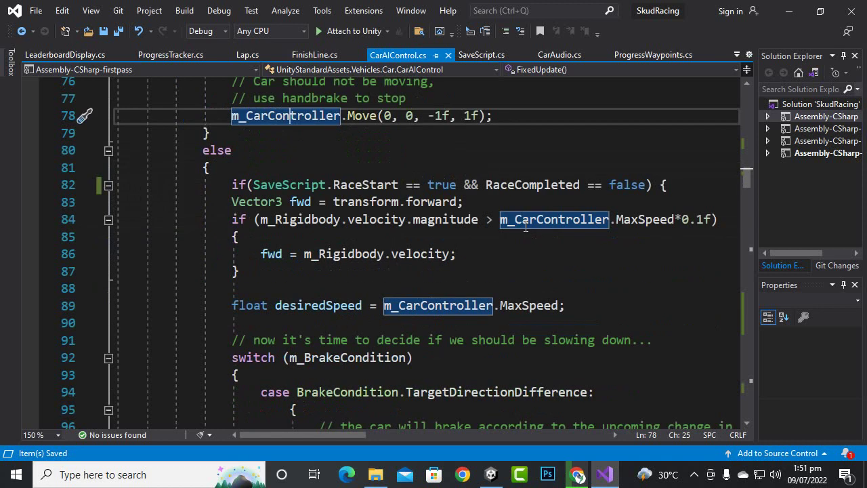
{"action": "scroll", "coordinate": [524, 231], "scroll_direction": "down", "scroll_amount": 8}
{"action": "scroll", "coordinate": [523, 236], "scroll_direction": "down", "scroll_amount": 9}
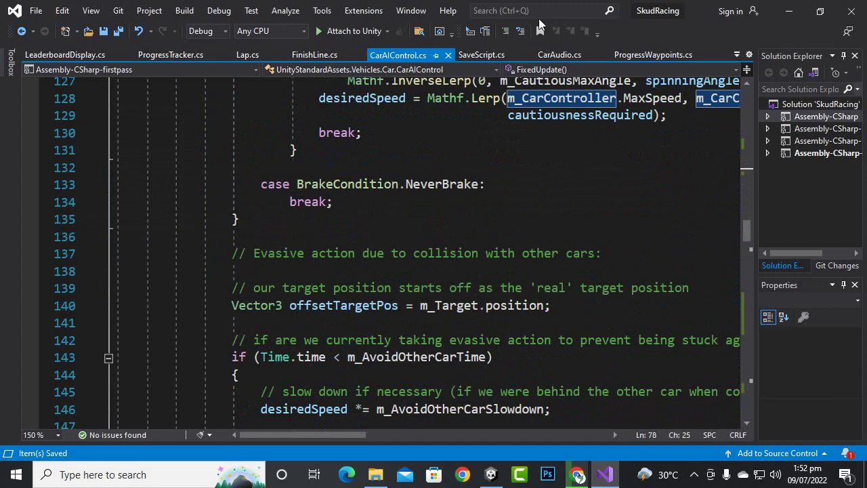
- Switch to CarAudio.cs and highlight its distance-based volume fade-out code
{"action": "left_click", "coordinate": [559, 53]}
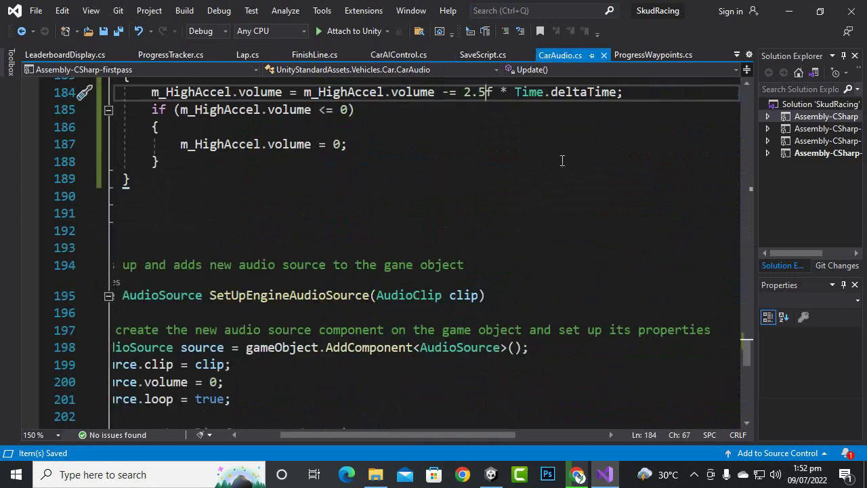
{"action": "scroll", "coordinate": [533, 226], "scroll_direction": "up", "scroll_amount": 4}
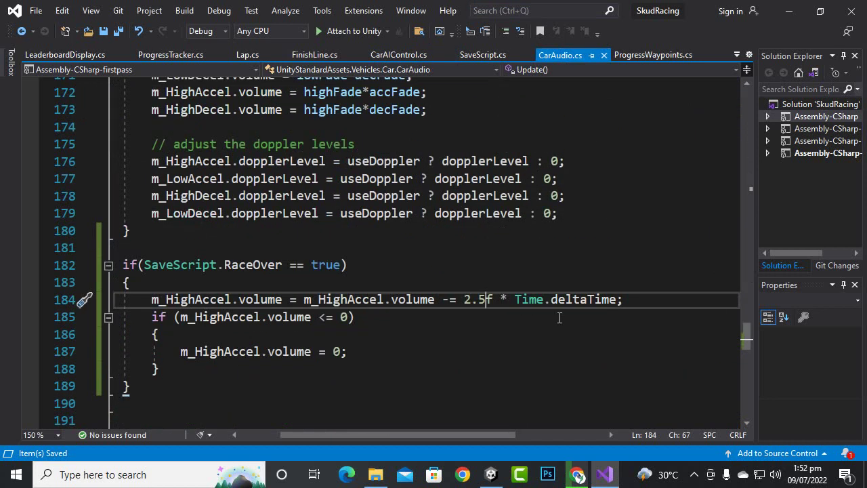
{"action": "scroll", "coordinate": [559, 318], "scroll_direction": "up", "scroll_amount": 7}
{"action": "scroll", "coordinate": [559, 311], "scroll_direction": "up", "scroll_amount": 8}
{"action": "scroll", "coordinate": [558, 311], "scroll_direction": "up", "scroll_amount": 1}
{"action": "scroll", "coordinate": [559, 314], "scroll_direction": "up", "scroll_amount": 8}
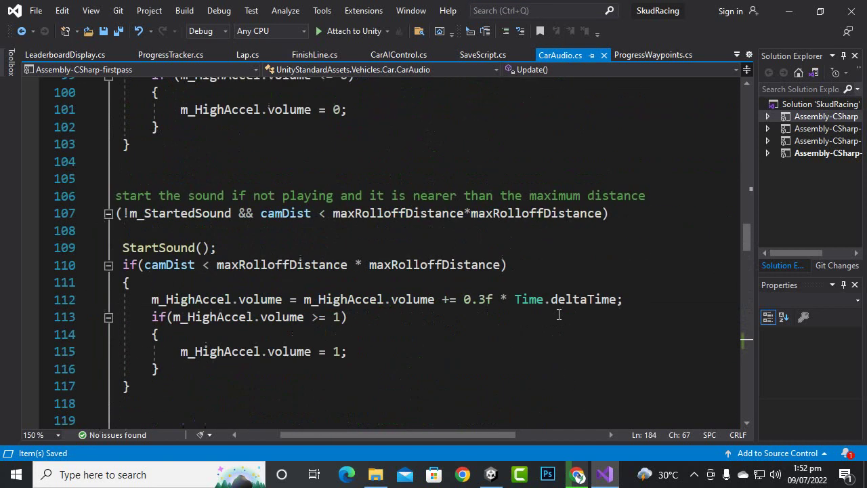
{"action": "scroll", "coordinate": [559, 314], "scroll_direction": "up", "scroll_amount": 2}
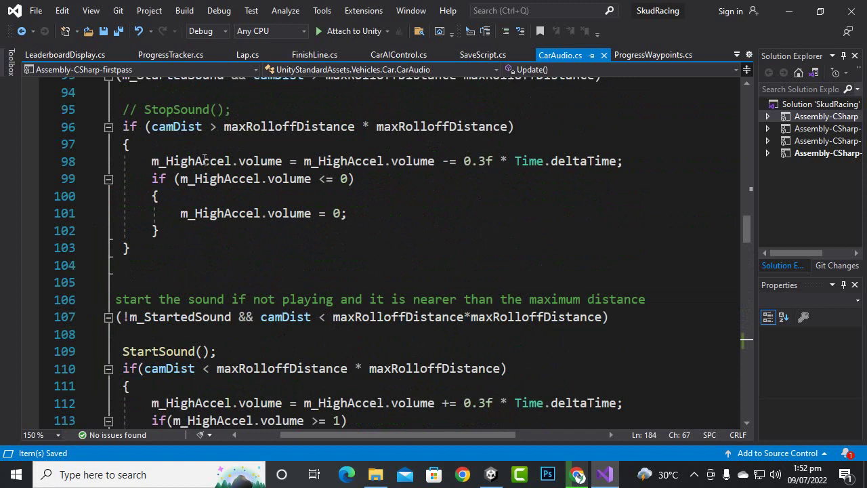
{"action": "mouse_move", "coordinate": [145, 161]}
{"action": "left_mouse_down"}
{"action": "mouse_move", "coordinate": [290, 212]}
{"action": "mouse_move", "coordinate": [313, 235]}
{"action": "left_mouse_up"}
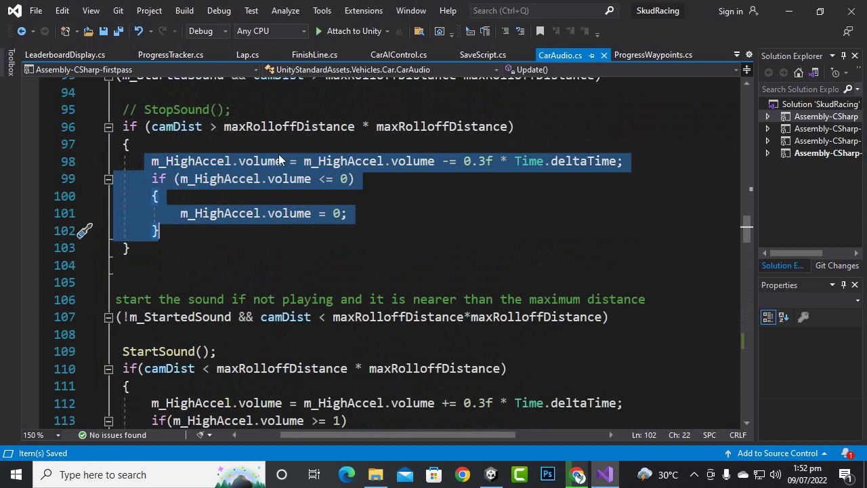
- Scroll CarAudio.cs back down to the RaceOver block
{"action": "scroll", "coordinate": [316, 192], "scroll_direction": "down", "scroll_amount": 6}
{"action": "scroll", "coordinate": [316, 193], "scroll_direction": "down", "scroll_amount": 8}
{"action": "scroll", "coordinate": [316, 193], "scroll_direction": "down", "scroll_amount": 9}
{"action": "scroll", "coordinate": [316, 192], "scroll_direction": "down", "scroll_amount": 6}
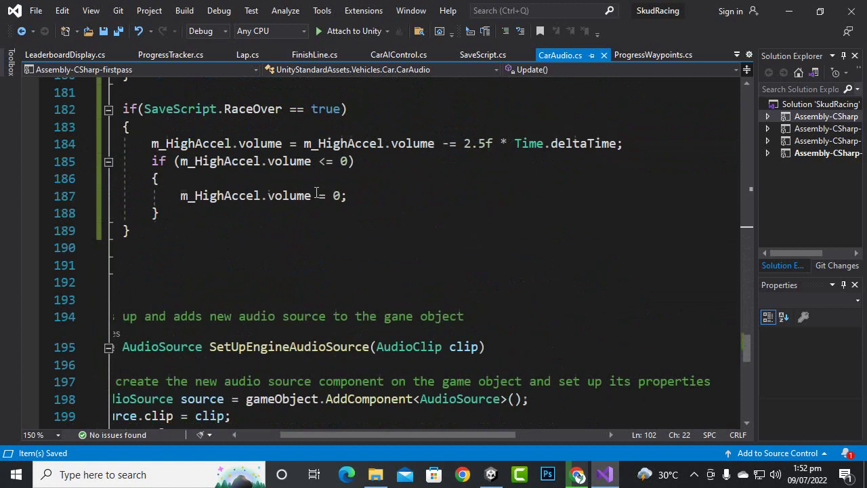
{"action": "scroll", "coordinate": [177, 134], "scroll_direction": "up", "scroll_amount": 1}
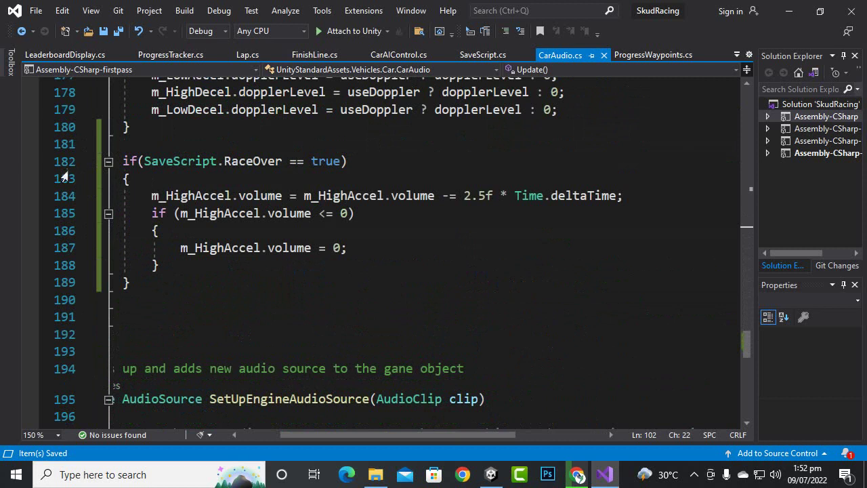
{"action": "scroll", "coordinate": [219, 261], "scroll_direction": "up", "scroll_amount": 1}
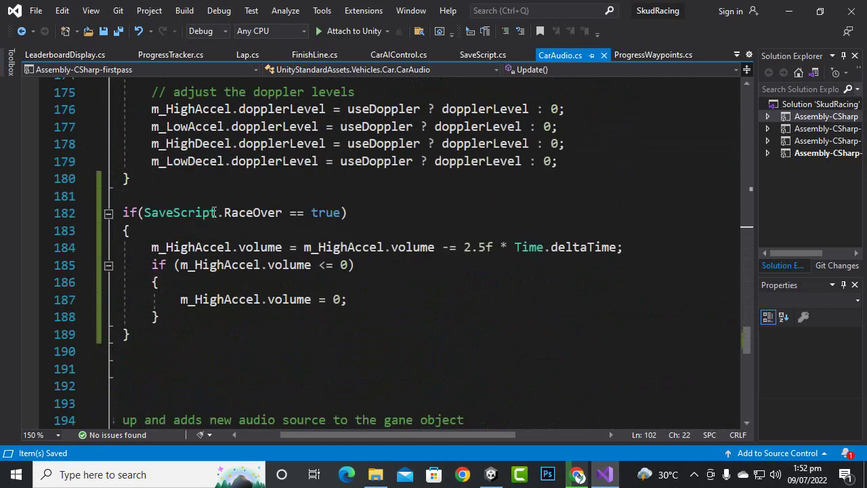
{"action": "scroll", "coordinate": [214, 212], "scroll_direction": "up", "scroll_amount": 1}
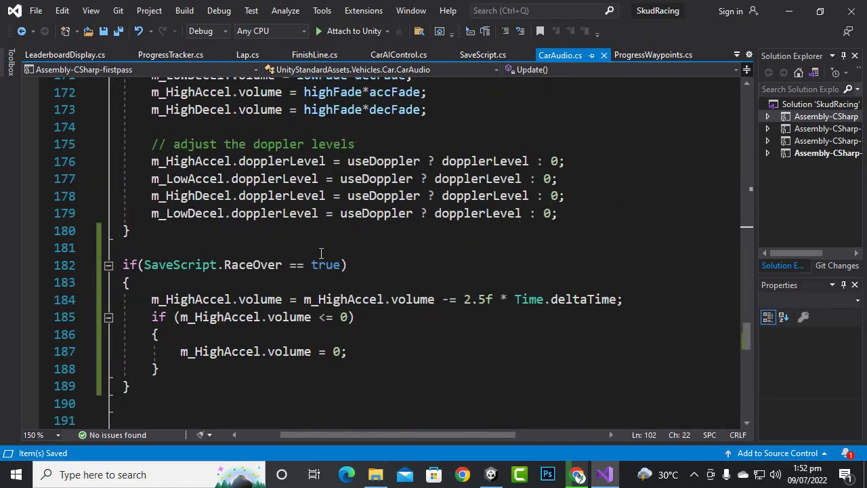
- Walk through the RaceOver condition and its m_HighAccel volume fade, 2.5f per second, clamped at 0
{"action": "left_click_drag", "start_coordinate": [445, 434], "coordinate": [404, 434]}
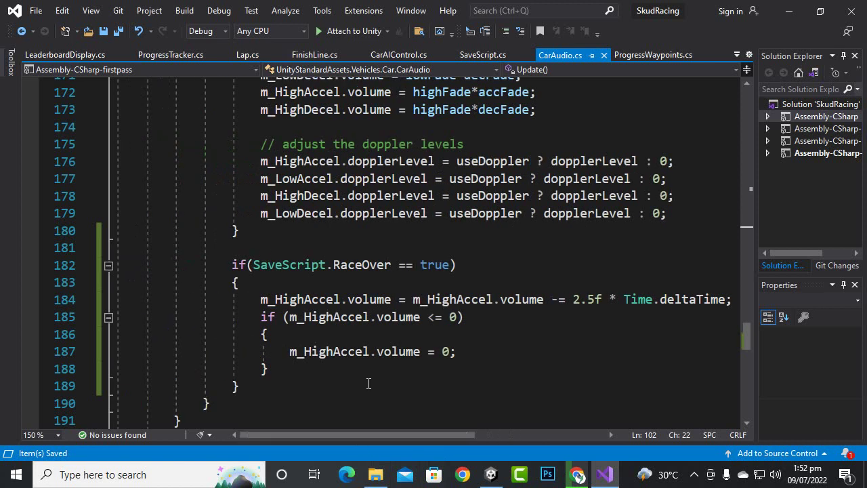
{"action": "left_click", "coordinate": [264, 232]}
{"action": "left_click_drag", "start_coordinate": [230, 232], "coordinate": [238, 232]}
{"action": "left_click", "coordinate": [227, 264]}
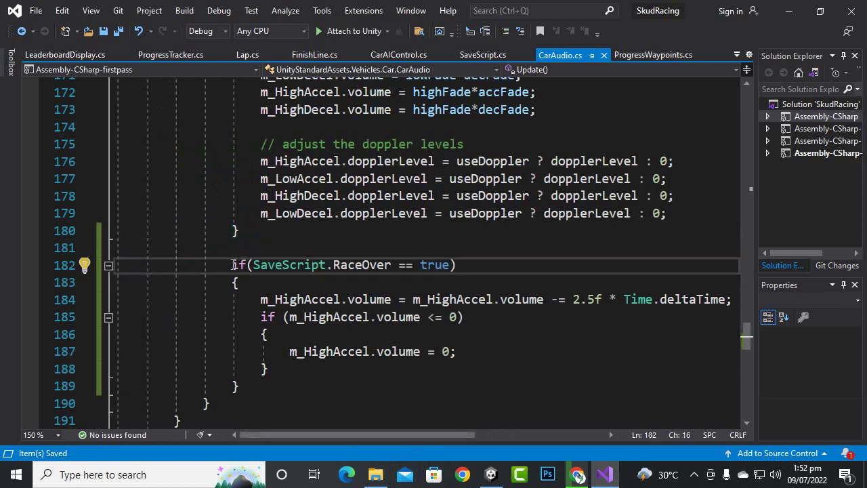
{"action": "left_click_drag", "start_coordinate": [233, 265], "coordinate": [480, 259]}
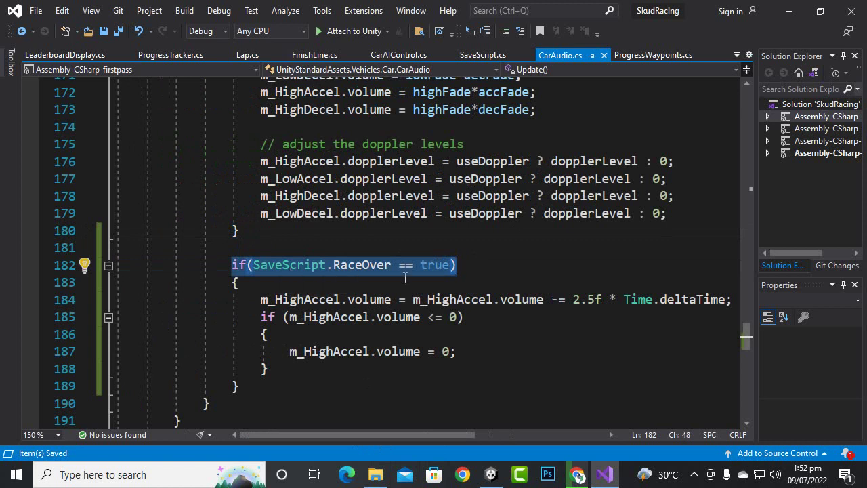
{"action": "left_click", "coordinate": [444, 271]}
{"action": "left_click_drag", "start_coordinate": [256, 299], "coordinate": [525, 373]}
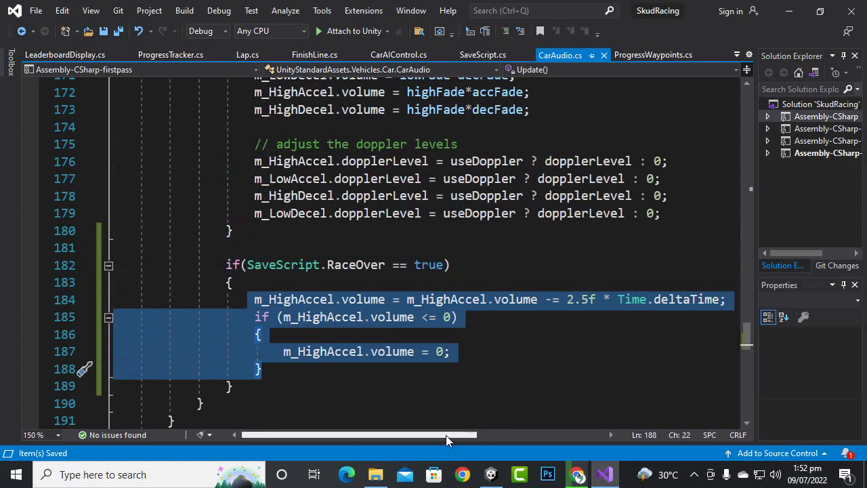
{"action": "left_click_drag", "start_coordinate": [444, 435], "coordinate": [470, 435]}
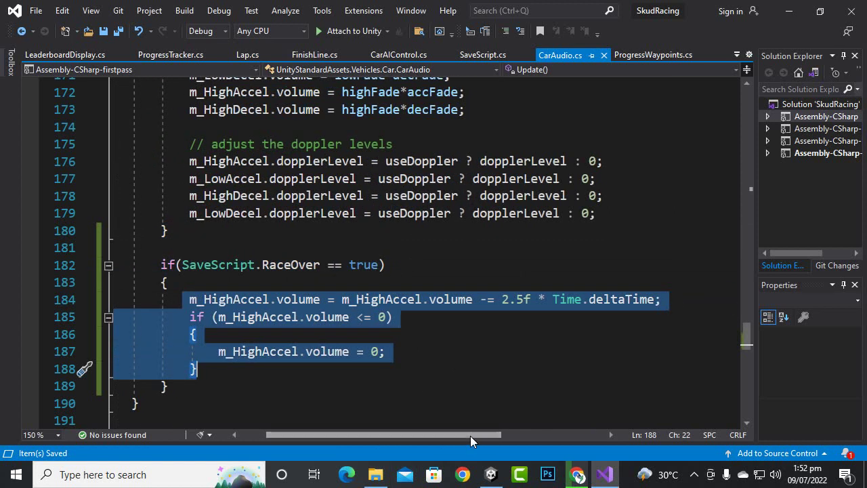
{"action": "left_click", "coordinate": [502, 302]}
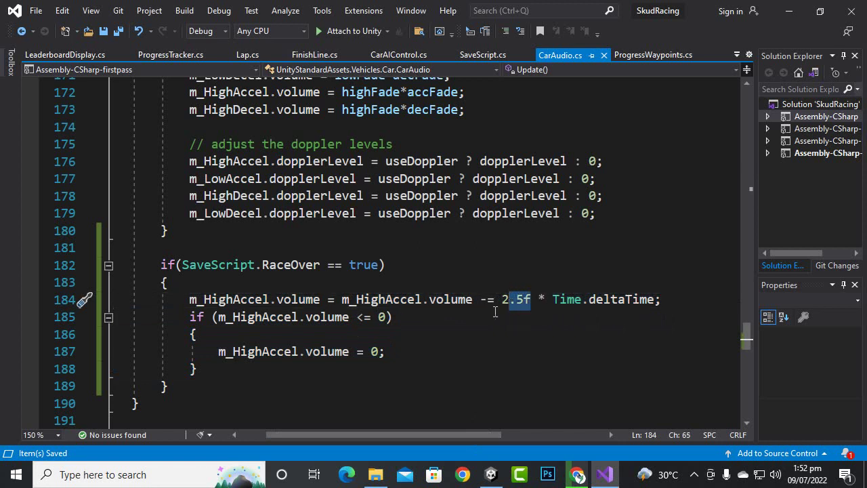
{"action": "key", "text": "Down"}
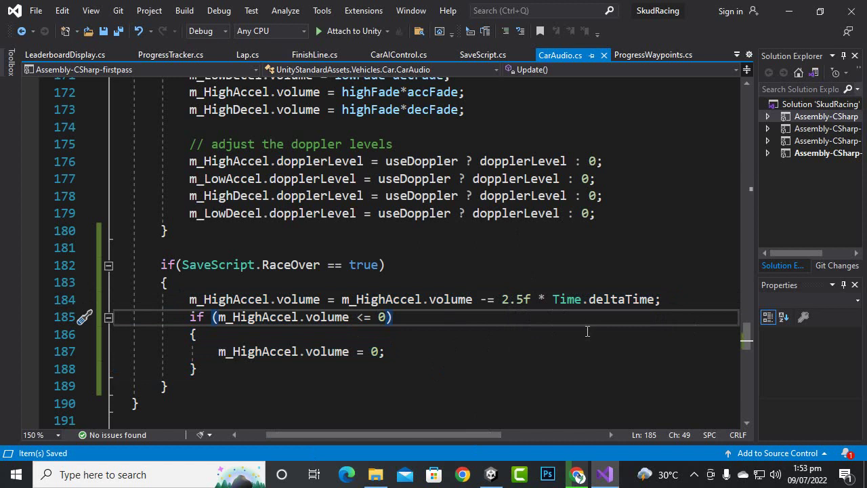
- Select the EnemyYellow car in Unity to check its tag, then return to Visual Studio
{"action": "left_click", "coordinate": [491, 470]}
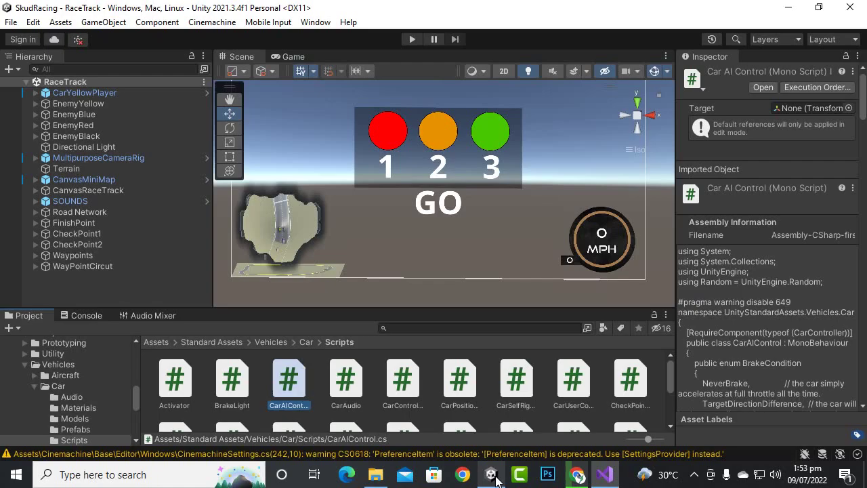
{"action": "left_click", "coordinate": [85, 103]}
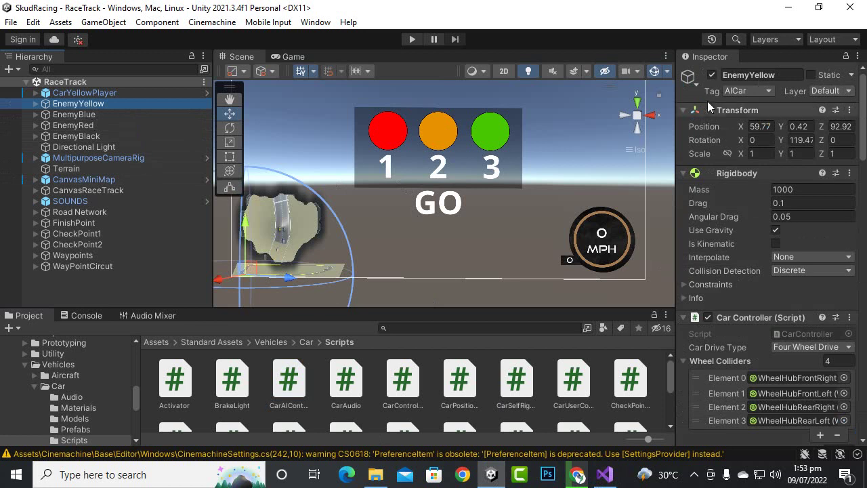
{"action": "mouse_move", "coordinate": [711, 90]}
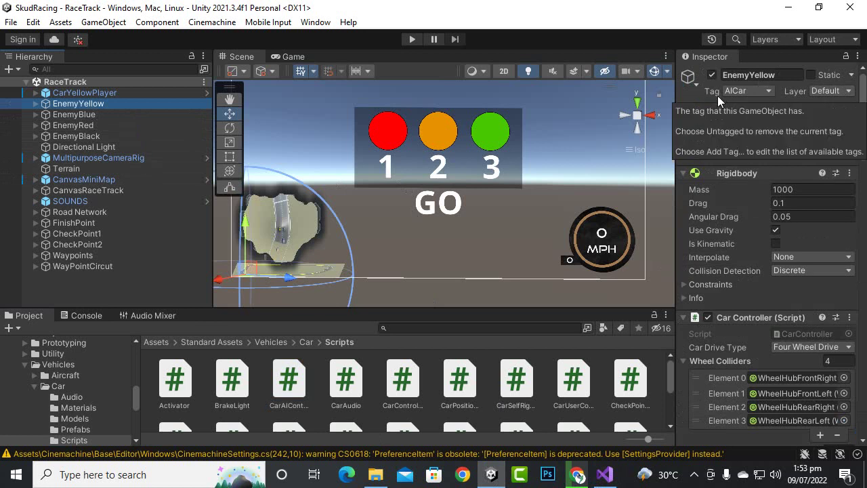
{"action": "left_click", "coordinate": [604, 474]}
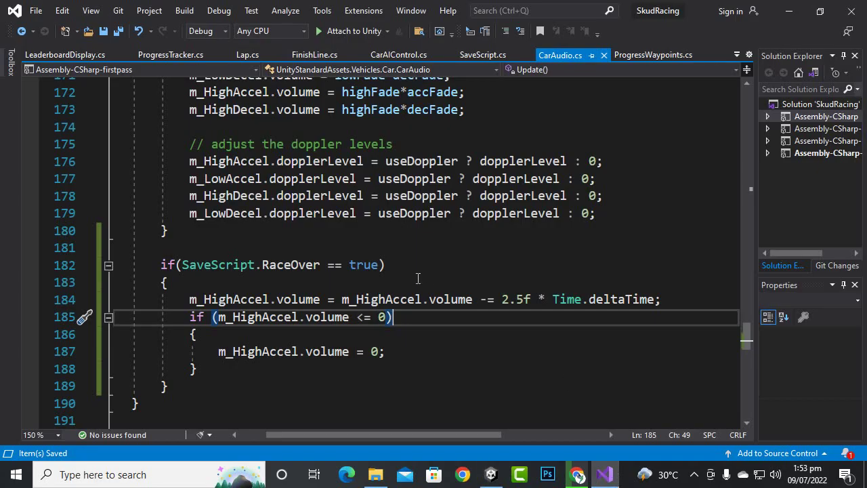
{"action": "scroll", "coordinate": [417, 278], "scroll_direction": "up", "scroll_amount": 9}
{"action": "scroll", "coordinate": [440, 289], "scroll_direction": "up", "scroll_amount": 8}
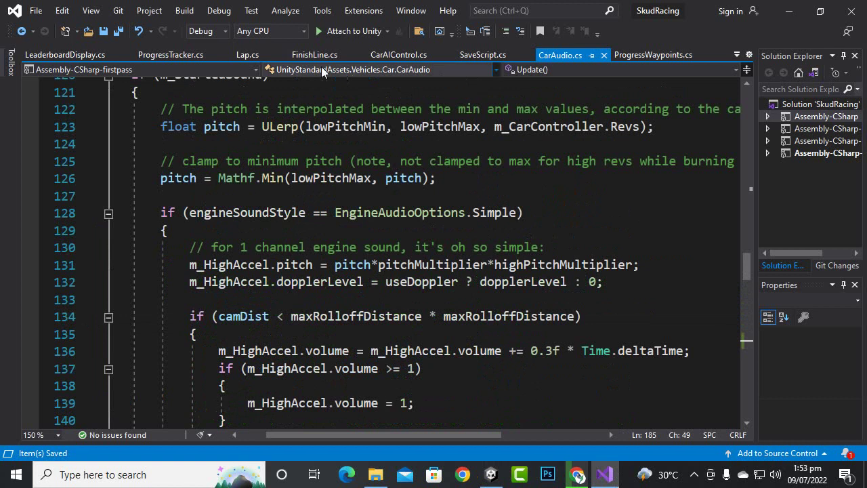
- Check the AIBlack and AIBlue tag names in CarAIControl.cs OnTriggerEnter, then go back to Unity
{"action": "left_click", "coordinate": [398, 55]}
{"action": "scroll", "coordinate": [360, 229], "scroll_direction": "up", "scroll_amount": 7}
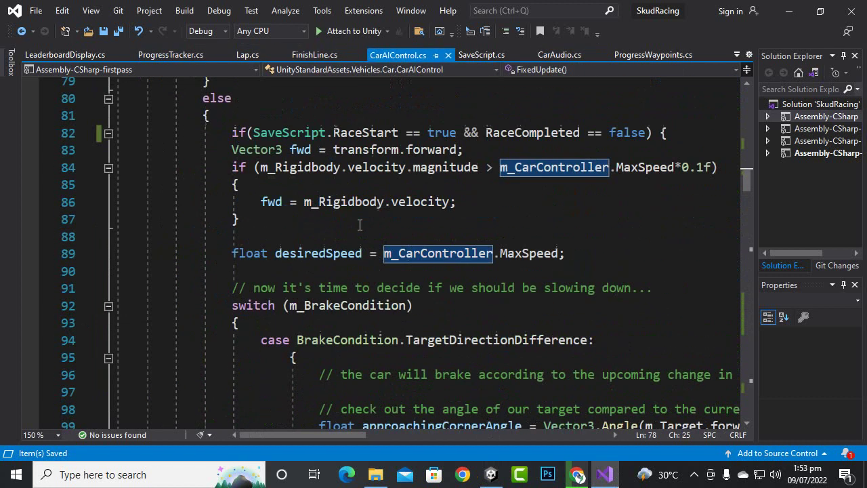
{"action": "scroll", "coordinate": [359, 229], "scroll_direction": "up", "scroll_amount": 8}
{"action": "scroll", "coordinate": [360, 228], "scroll_direction": "up", "scroll_amount": 6}
{"action": "scroll", "coordinate": [359, 227], "scroll_direction": "up", "scroll_amount": 1}
{"action": "scroll", "coordinate": [360, 227], "scroll_direction": "down", "scroll_amount": 5}
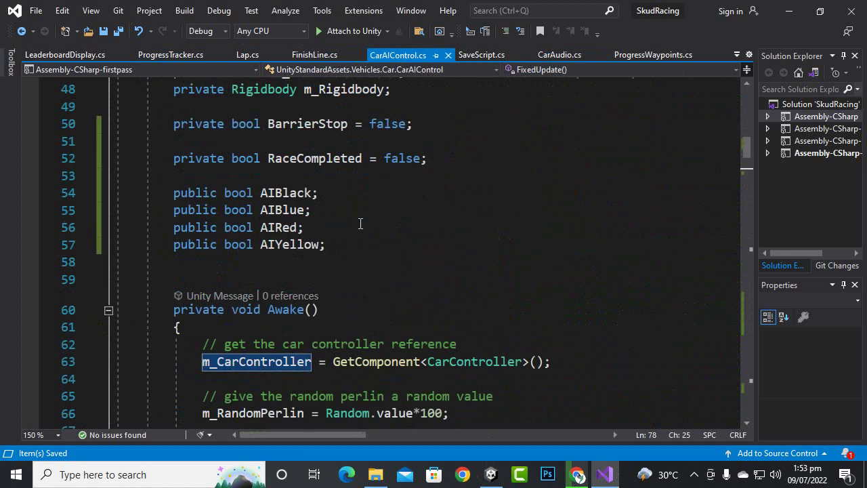
{"action": "scroll", "coordinate": [360, 227], "scroll_direction": "down", "scroll_amount": 8}
{"action": "scroll", "coordinate": [360, 226], "scroll_direction": "down", "scroll_amount": 8}
{"action": "scroll", "coordinate": [359, 223], "scroll_direction": "down", "scroll_amount": 5}
{"action": "scroll", "coordinate": [360, 223], "scroll_direction": "down", "scroll_amount": 12}
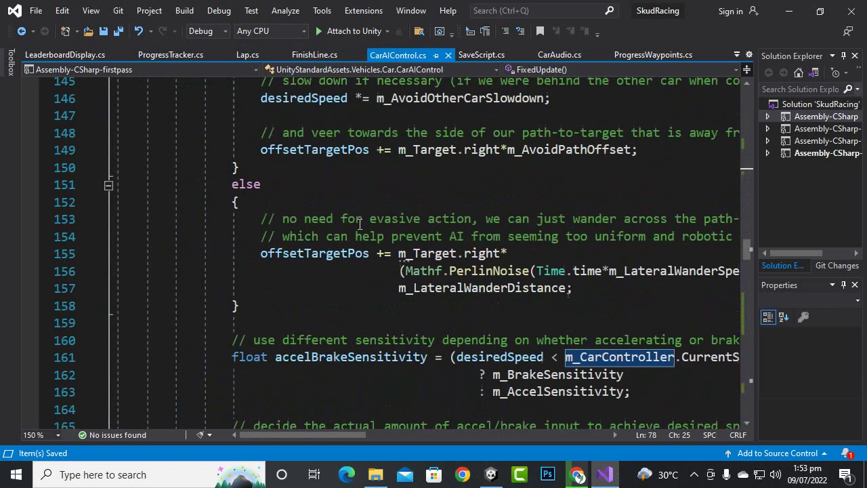
{"action": "scroll", "coordinate": [359, 223], "scroll_direction": "down", "scroll_amount": 6}
{"action": "scroll", "coordinate": [360, 224], "scroll_direction": "down", "scroll_amount": 13}
{"action": "scroll", "coordinate": [359, 224], "scroll_direction": "down", "scroll_amount": 4}
{"action": "scroll", "coordinate": [360, 223], "scroll_direction": "up", "scroll_amount": 2}
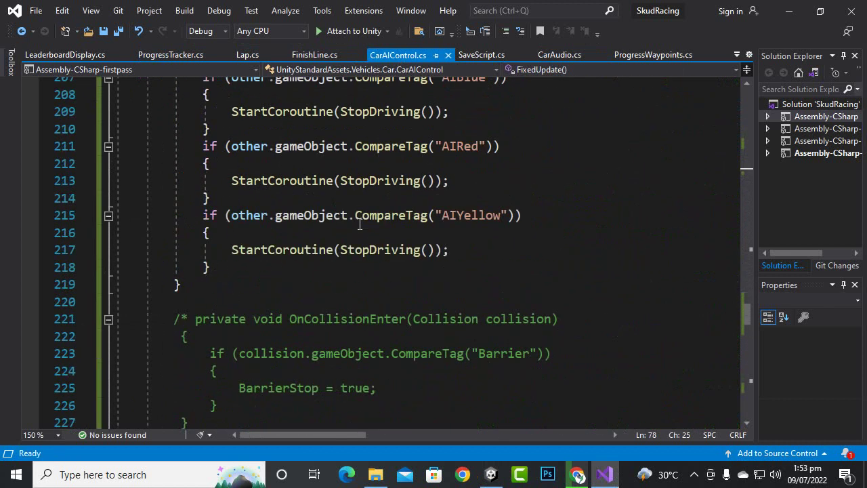
{"action": "scroll", "coordinate": [360, 223], "scroll_direction": "up", "scroll_amount": 1}
{"action": "scroll", "coordinate": [441, 251], "scroll_direction": "up", "scroll_amount": 5}
{"action": "left_click", "coordinate": [466, 318]}
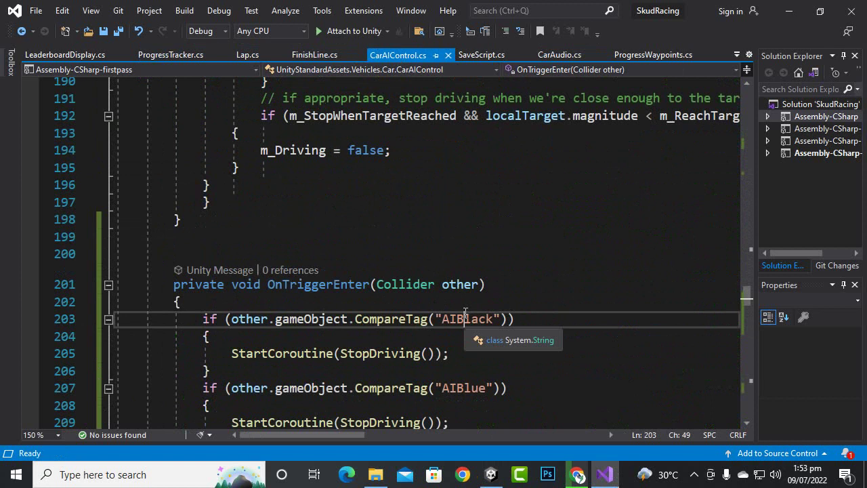
{"action": "left_click", "coordinate": [465, 387]}
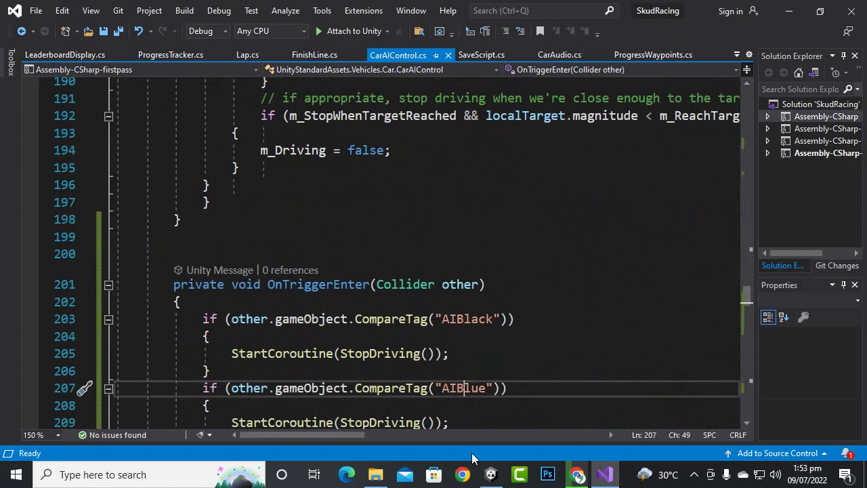
{"action": "left_click", "coordinate": [491, 474]}
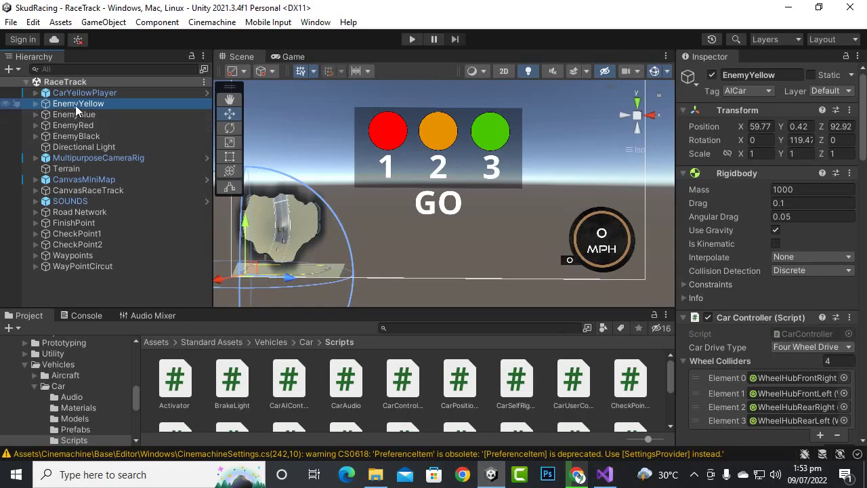
- Open the Tag Manager from EnemyYellow's Tag dropdown and add the AIBlack tag
{"action": "left_click", "coordinate": [760, 92]}
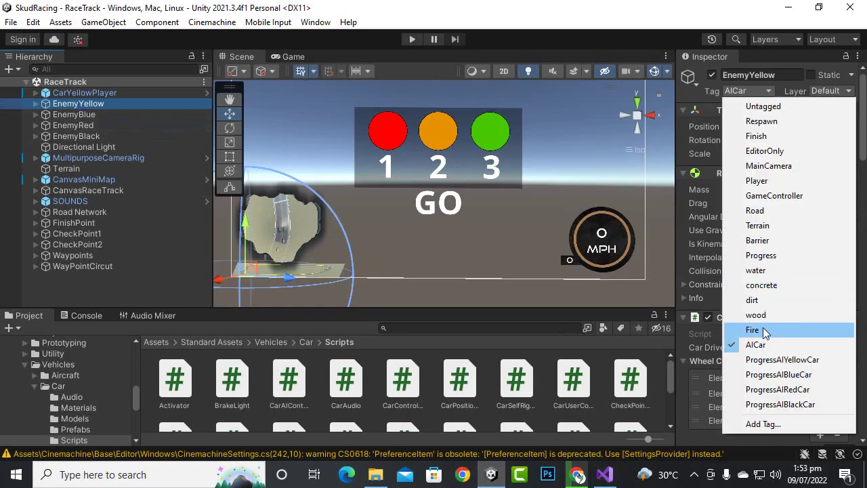
{"action": "left_click", "coordinate": [747, 420]}
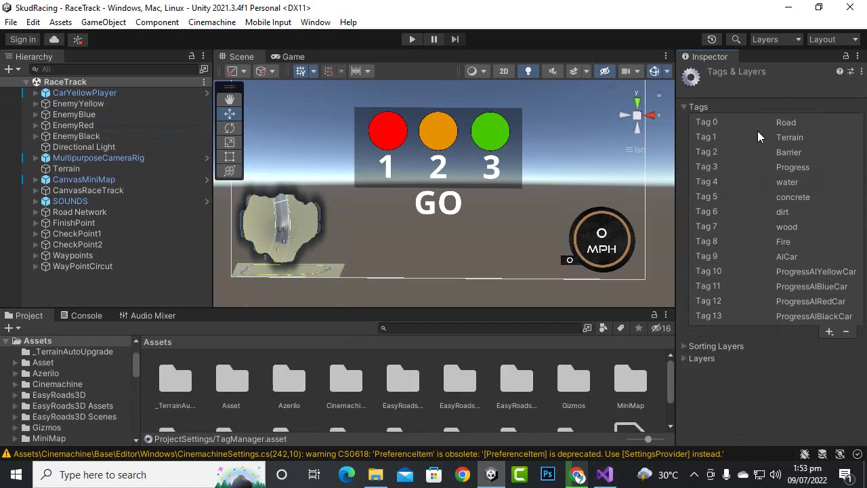
{"action": "left_click", "coordinate": [829, 331]}
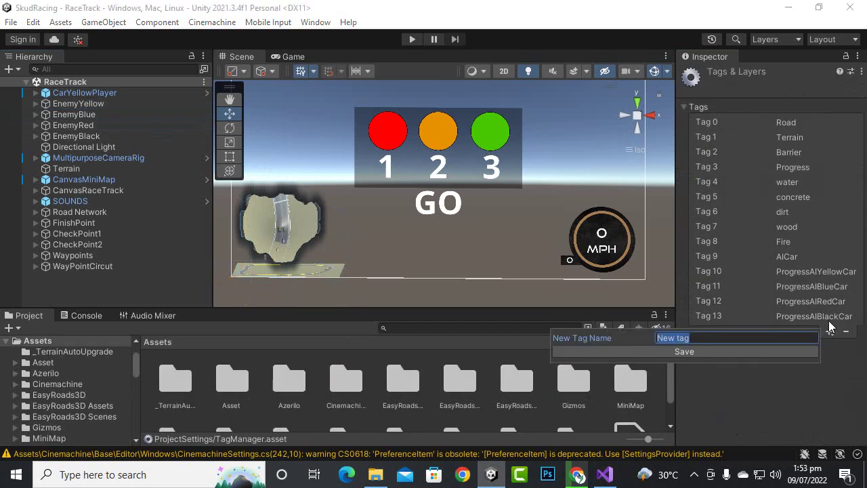
{"action": "type", "text": "AIBlack"}
{"action": "key", "text": "Return"}
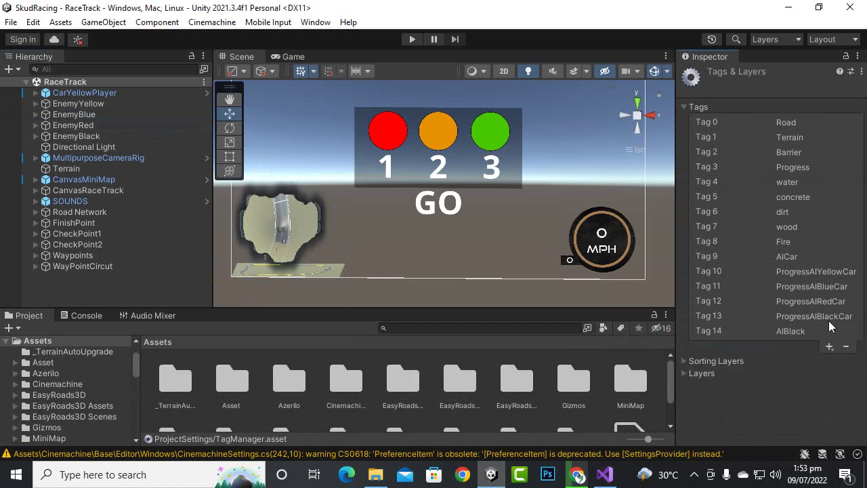
- Add the AIBlue, AIRed and AIYellow tags
{"action": "left_click", "coordinate": [830, 347]}
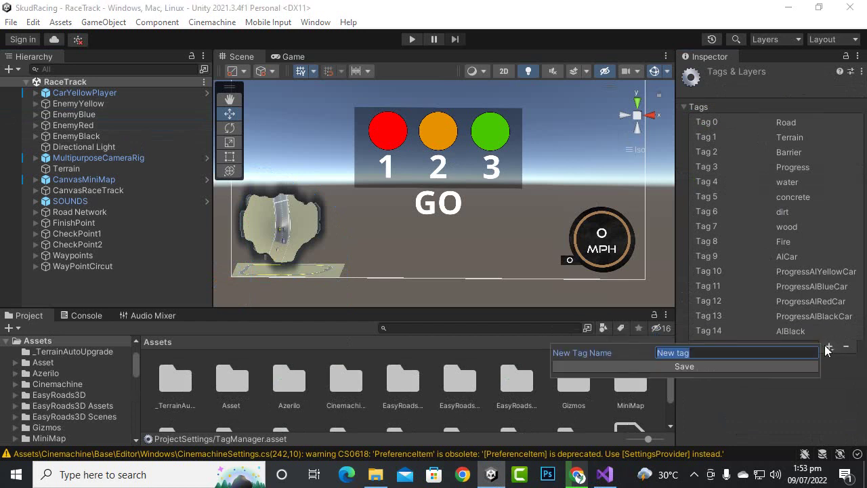
{"action": "type", "text": "AIB"}
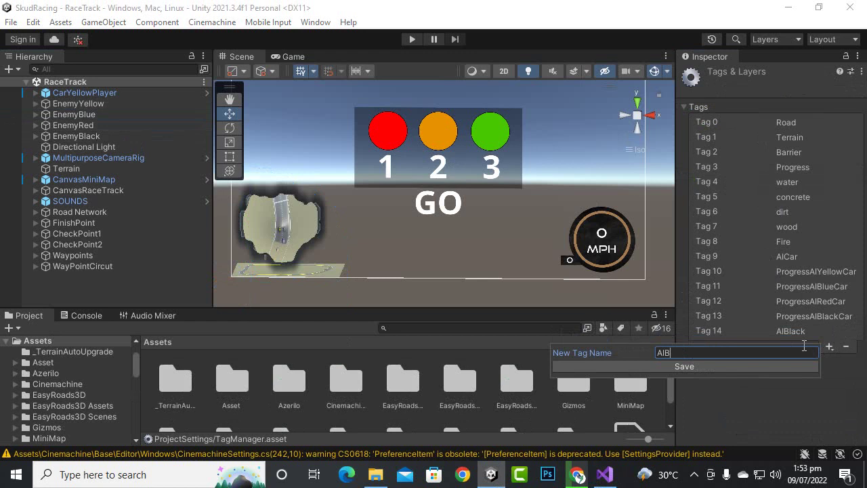
{"action": "type", "text": "lue"}
{"action": "key", "text": "Return"}
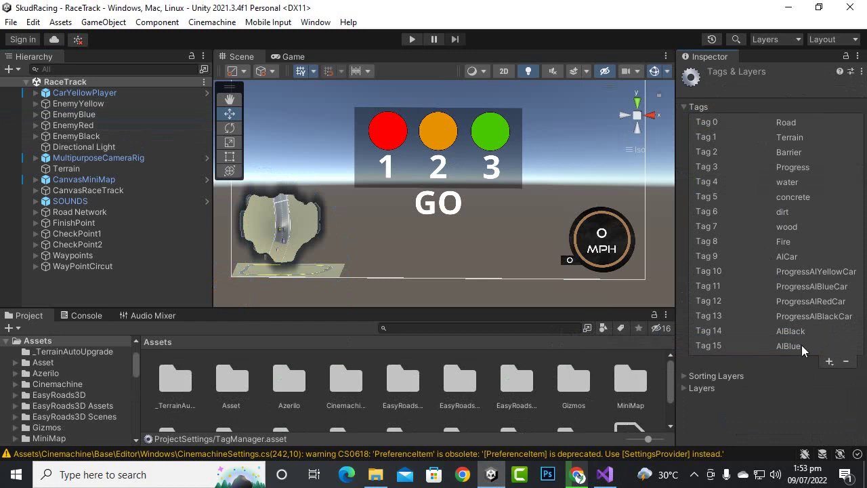
{"action": "left_click", "coordinate": [829, 362]}
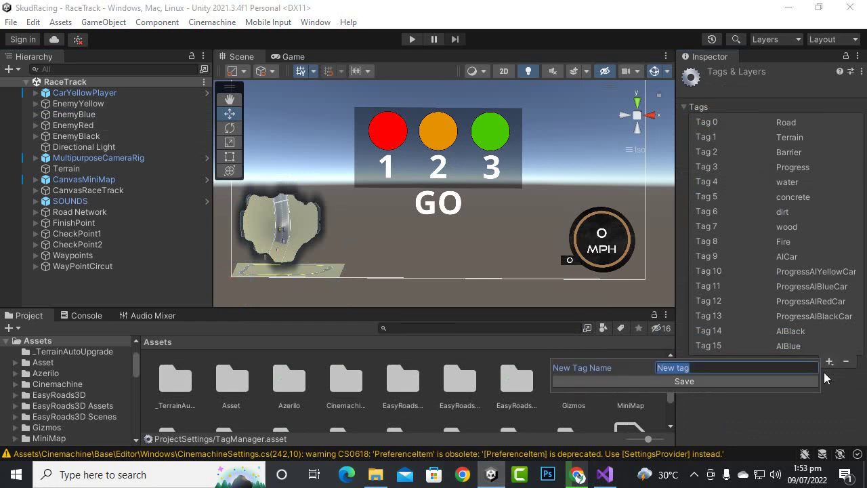
{"action": "type", "text": "AIRed"}
{"action": "key", "text": "Return"}
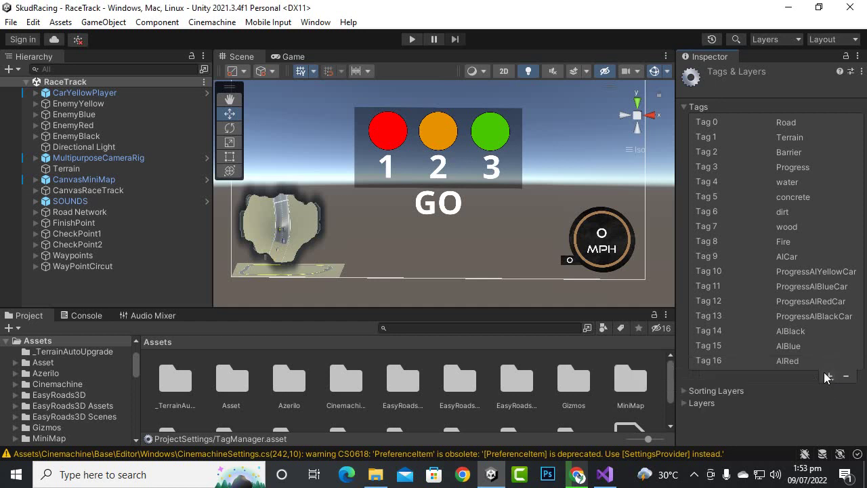
{"action": "left_click", "coordinate": [828, 376]}
{"action": "type", "text": "AIYello"}
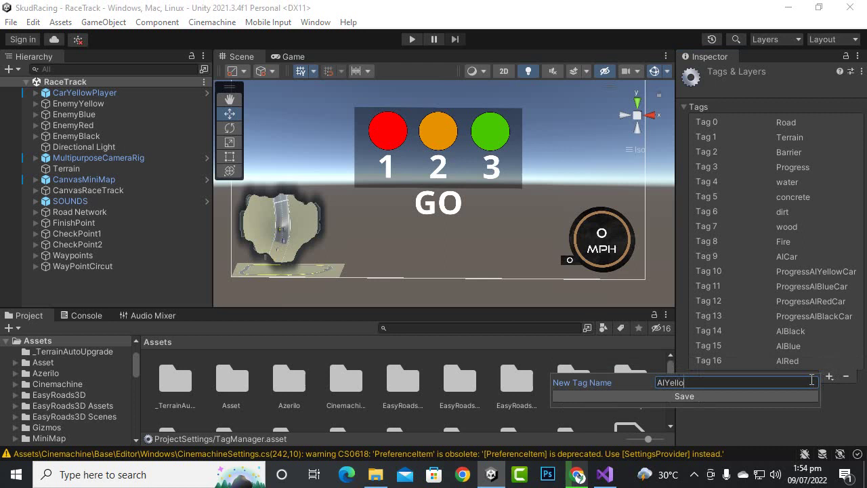
{"action": "type", "text": "w"}
{"action": "key", "text": "Return"}
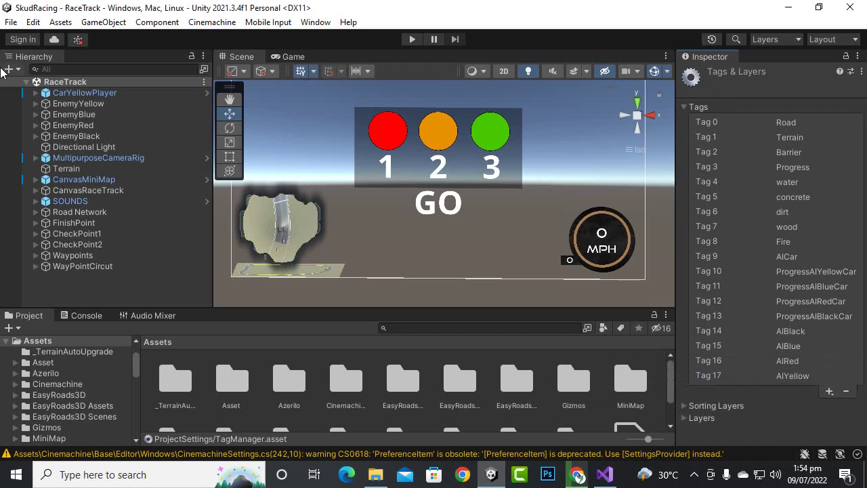
- Tick AI Yellow in EnemyYellow's Car AI Control and save the scene
{"action": "left_click", "coordinate": [78, 105]}
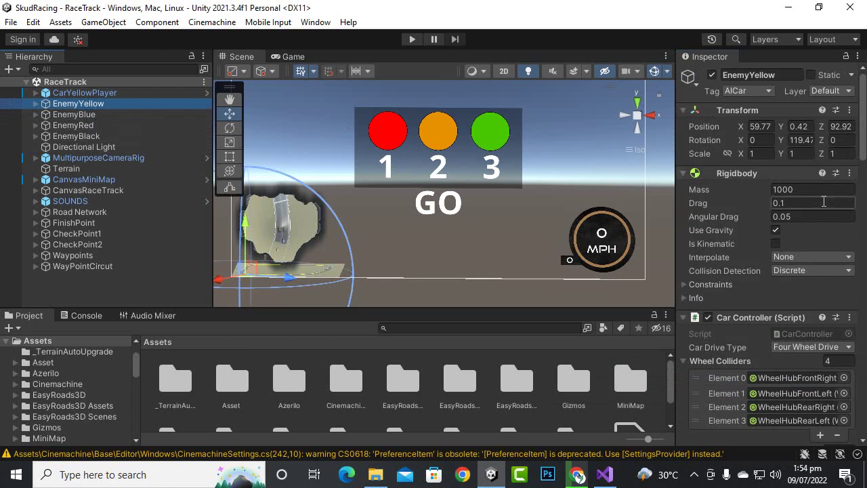
{"action": "scroll", "coordinate": [823, 210], "scroll_direction": "down", "scroll_amount": 5}
{"action": "scroll", "coordinate": [825, 217], "scroll_direction": "down", "scroll_amount": 3}
{"action": "scroll", "coordinate": [825, 214], "scroll_direction": "down", "scroll_amount": 5}
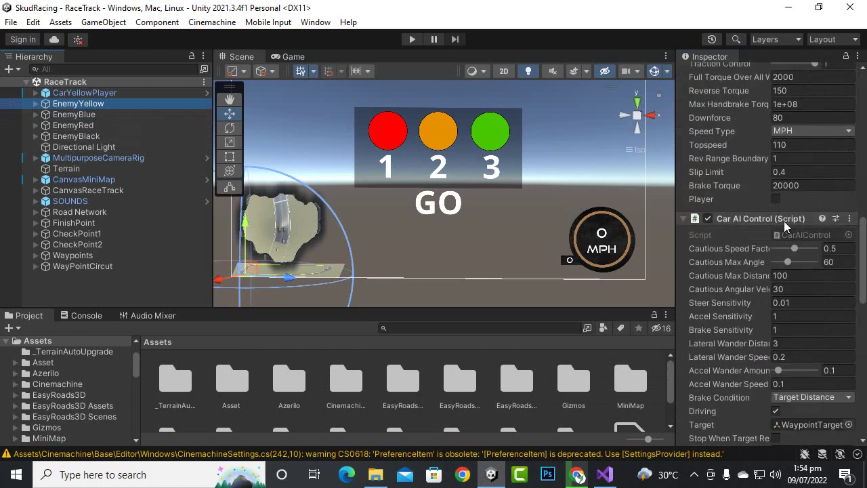
{"action": "scroll", "coordinate": [763, 221], "scroll_direction": "down", "scroll_amount": 5}
{"action": "scroll", "coordinate": [760, 216], "scroll_direction": "down", "scroll_amount": 3}
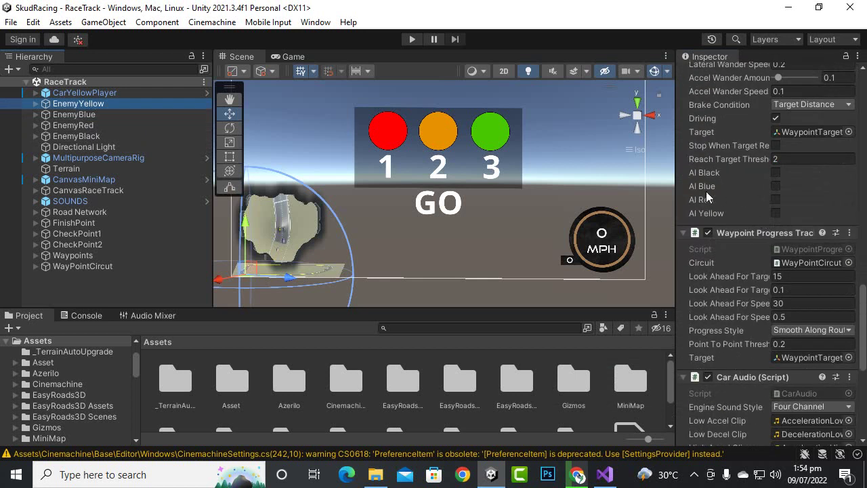
{"action": "left_click", "coordinate": [776, 212]}
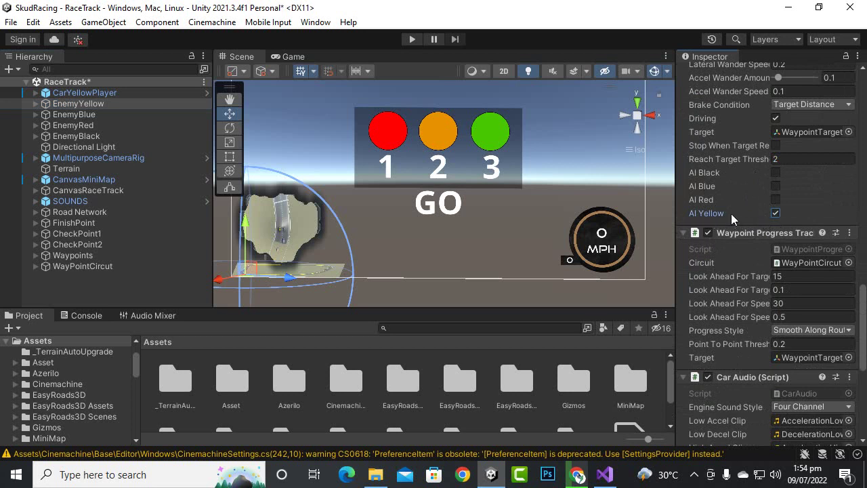
{"action": "key", "text": "ctrl+s"}
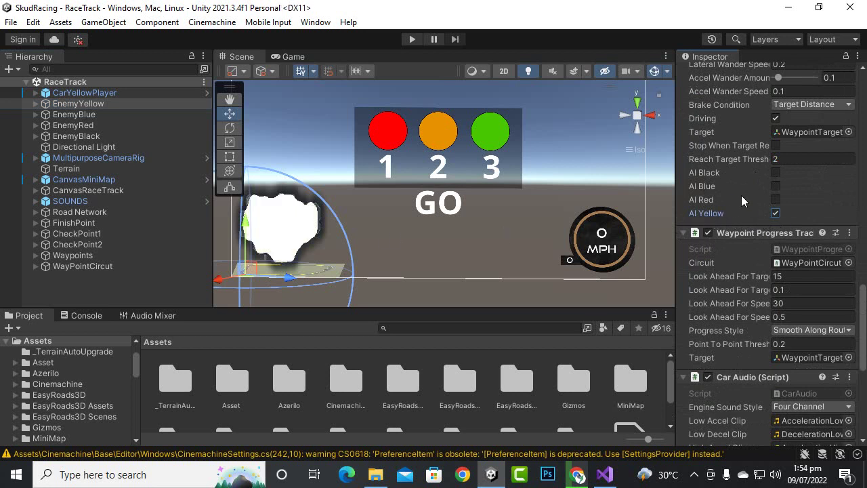
- Set EnemyYellow's tag to AIYellow
{"action": "scroll", "coordinate": [743, 200], "scroll_direction": "up", "scroll_amount": 5}
{"action": "scroll", "coordinate": [819, 228], "scroll_direction": "up", "scroll_amount": 5}
{"action": "scroll", "coordinate": [821, 222], "scroll_direction": "up", "scroll_amount": 5}
{"action": "scroll", "coordinate": [760, 178], "scroll_direction": "up", "scroll_amount": 5}
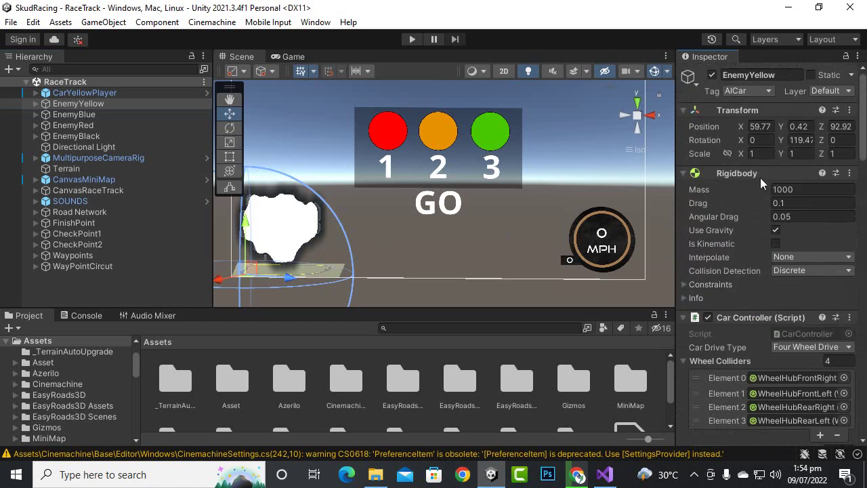
{"action": "left_click", "coordinate": [754, 93]}
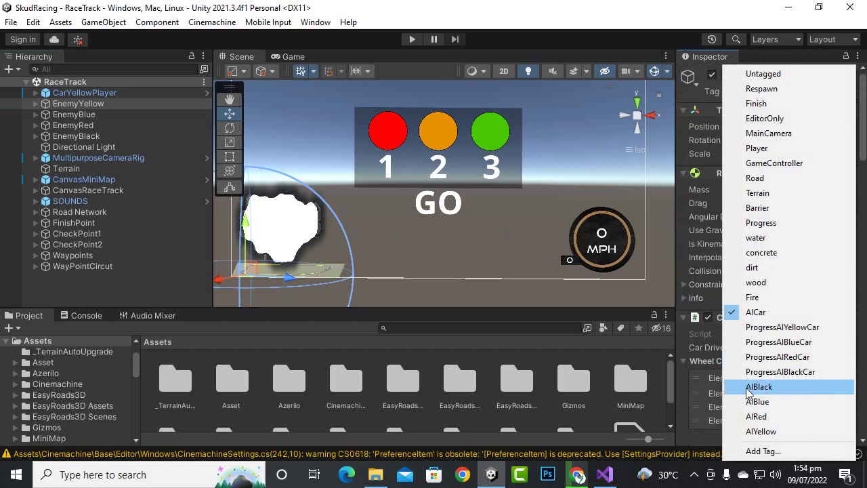
{"action": "left_click", "coordinate": [758, 431]}
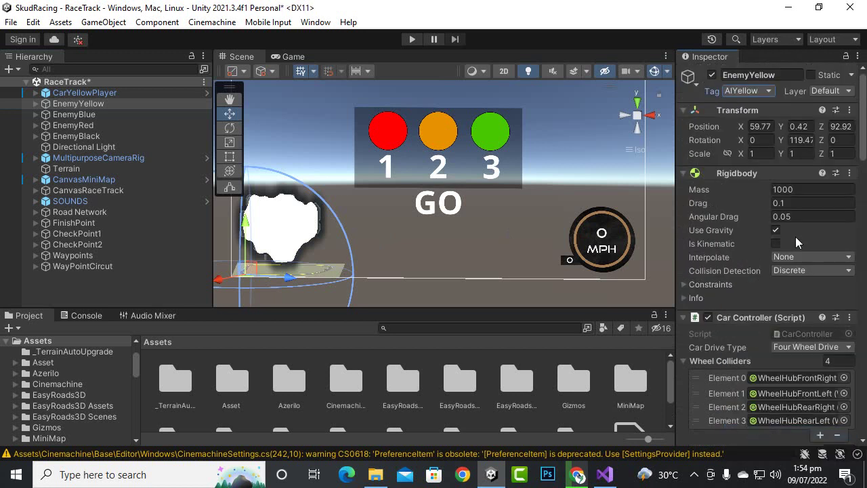
{"action": "left_click", "coordinate": [73, 114]}
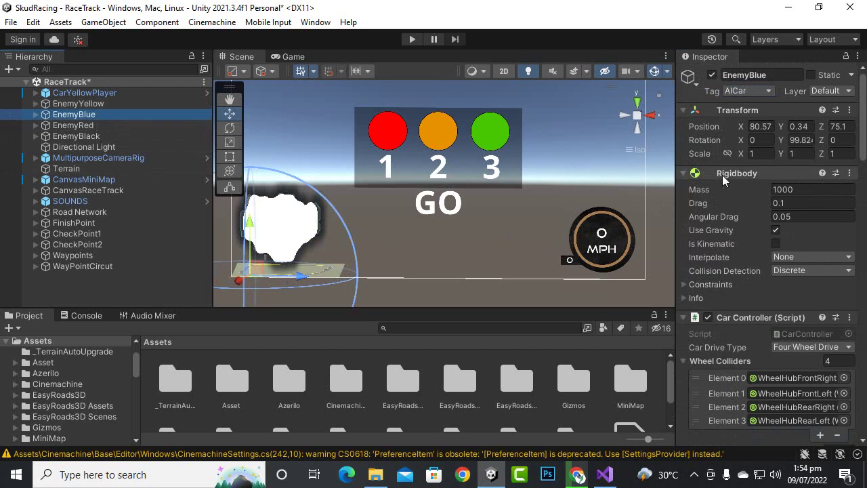
{"action": "key", "text": "Up"}
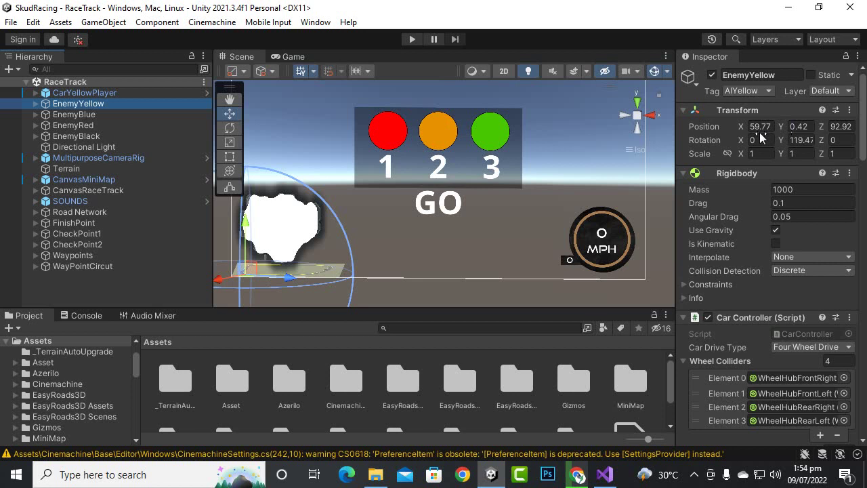
- Tag the EnemyBlue car as AIBlue
{"action": "left_click", "coordinate": [106, 117]}
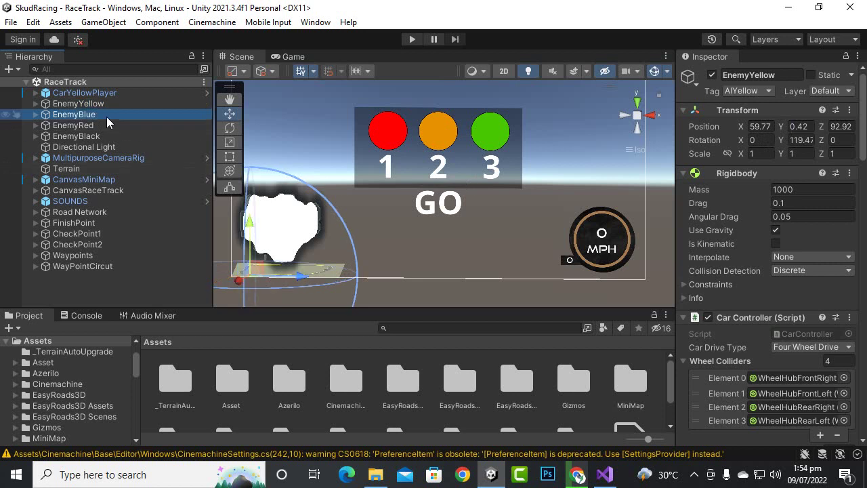
{"action": "left_click", "coordinate": [756, 85]}
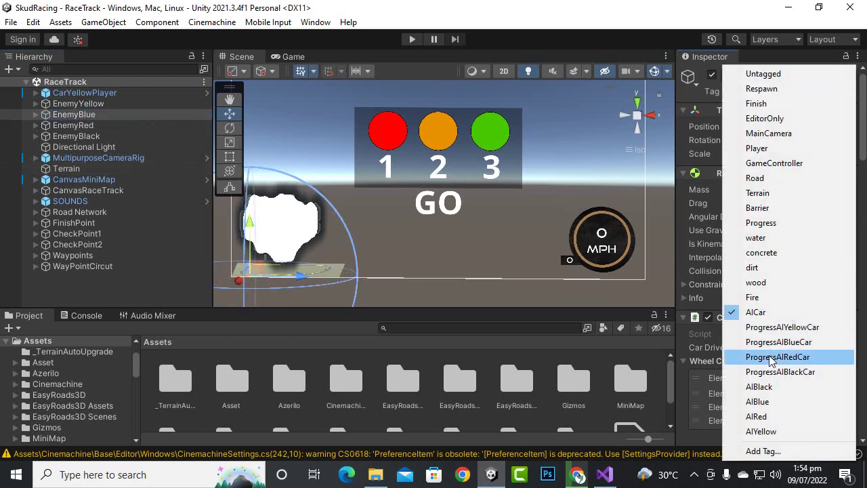
{"action": "left_click", "coordinate": [777, 405]}
- Tick AI Blue in EnemyBlue's Car AI Control and save the scene
{"action": "scroll", "coordinate": [818, 263], "scroll_direction": "down", "scroll_amount": 3}
{"action": "scroll", "coordinate": [820, 263], "scroll_direction": "down", "scroll_amount": 5}
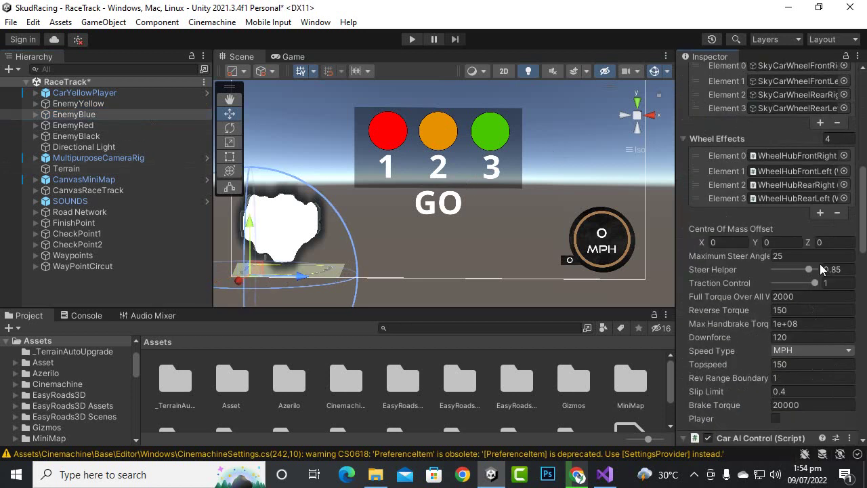
{"action": "scroll", "coordinate": [820, 264], "scroll_direction": "down", "scroll_amount": 5}
{"action": "scroll", "coordinate": [818, 265], "scroll_direction": "down", "scroll_amount": 5}
{"action": "scroll", "coordinate": [818, 265], "scroll_direction": "down", "scroll_amount": 5}
{"action": "scroll", "coordinate": [818, 265], "scroll_direction": "down", "scroll_amount": 1}
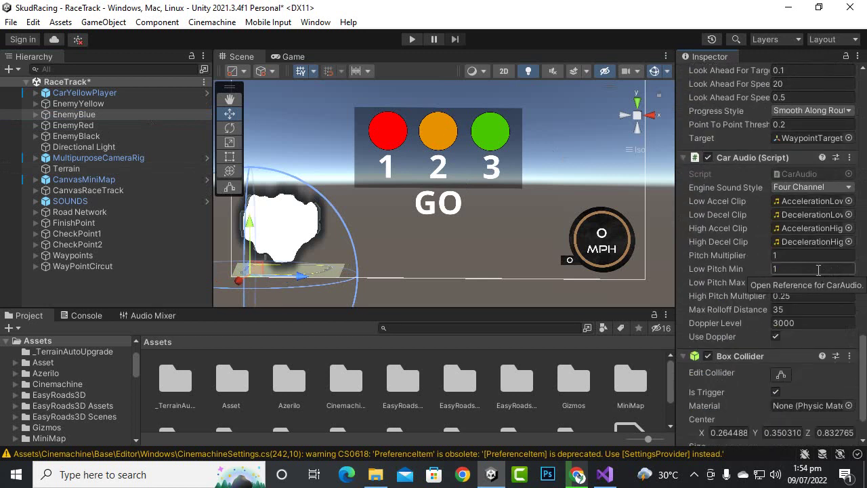
{"action": "scroll", "coordinate": [818, 265], "scroll_direction": "down", "scroll_amount": 2}
{"action": "scroll", "coordinate": [818, 268], "scroll_direction": "up", "scroll_amount": 5}
{"action": "scroll", "coordinate": [818, 268], "scroll_direction": "up", "scroll_amount": 1}
{"action": "scroll", "coordinate": [814, 271], "scroll_direction": "up", "scroll_amount": 2}
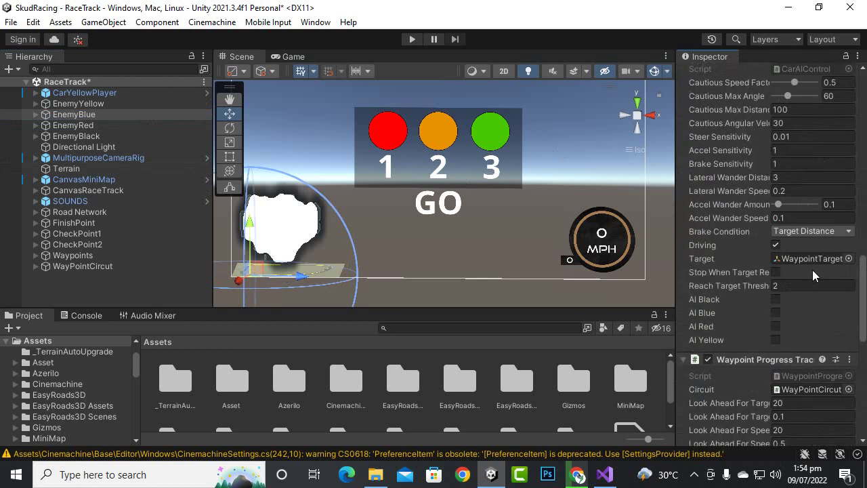
{"action": "left_click", "coordinate": [776, 313]}
{"action": "key", "text": "ctrl+s"}
- Tag the EnemyRed car as AIRed
{"action": "left_click", "coordinate": [105, 134]}
{"action": "scroll", "coordinate": [798, 235], "scroll_direction": "up", "scroll_amount": 3}
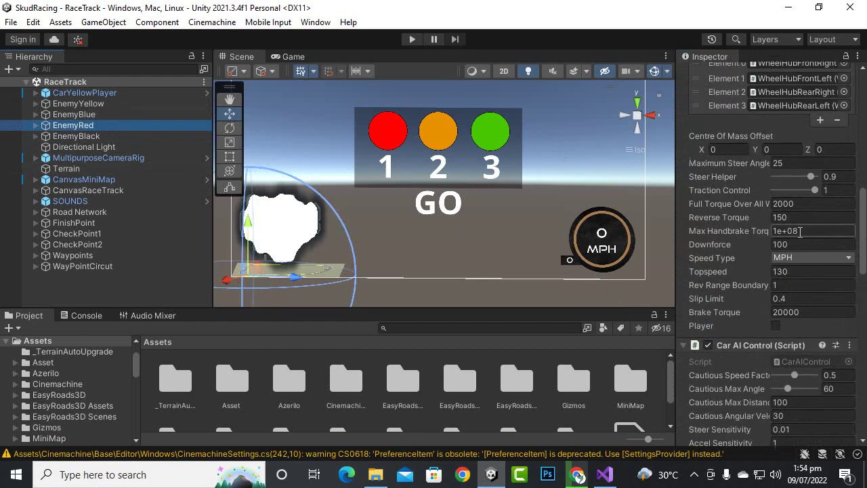
{"action": "scroll", "coordinate": [798, 234], "scroll_direction": "up", "scroll_amount": 3}
{"action": "scroll", "coordinate": [796, 236], "scroll_direction": "up", "scroll_amount": 3}
{"action": "left_click", "coordinate": [748, 91]}
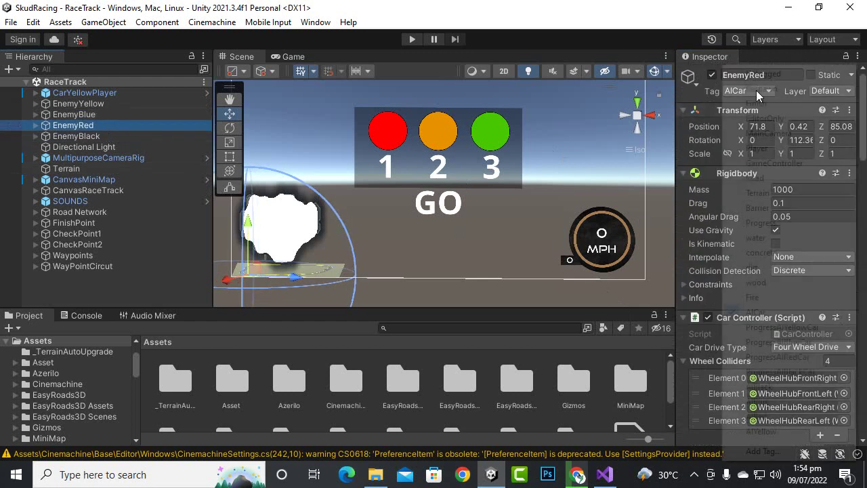
{"action": "left_click", "coordinate": [755, 417]}
- Save the scene with EnemyRed's AI Red option ticked in Car AI Control
{"action": "scroll", "coordinate": [776, 278], "scroll_direction": "down", "scroll_amount": 5}
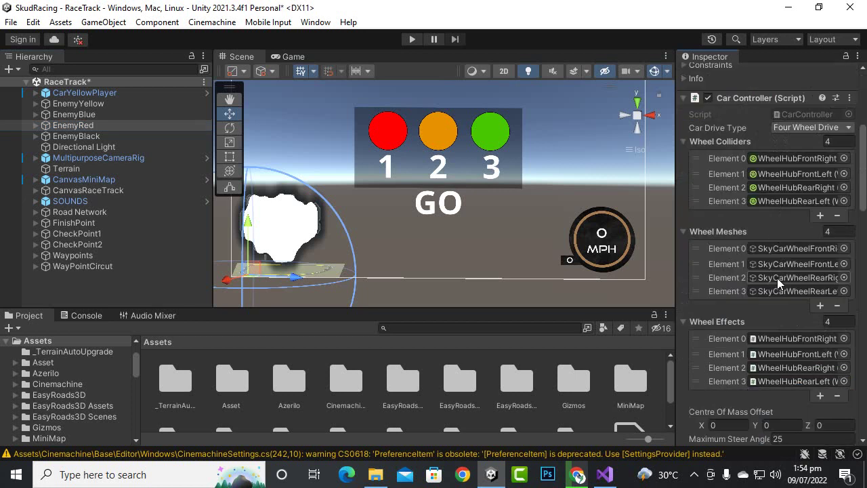
{"action": "scroll", "coordinate": [779, 281], "scroll_direction": "down", "scroll_amount": 5}
{"action": "scroll", "coordinate": [780, 283], "scroll_direction": "down", "scroll_amount": 5}
{"action": "scroll", "coordinate": [779, 288], "scroll_direction": "down", "scroll_amount": 3}
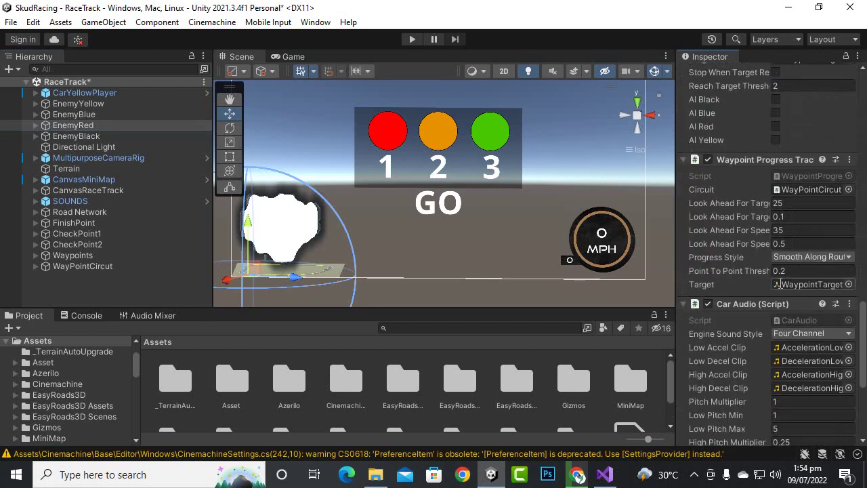
{"action": "scroll", "coordinate": [779, 288], "scroll_direction": "down", "scroll_amount": 5}
{"action": "scroll", "coordinate": [779, 287], "scroll_direction": "up", "scroll_amount": 5}
{"action": "scroll", "coordinate": [779, 285], "scroll_direction": "up", "scroll_amount": 5}
{"action": "scroll", "coordinate": [779, 286], "scroll_direction": "down", "scroll_amount": 5}
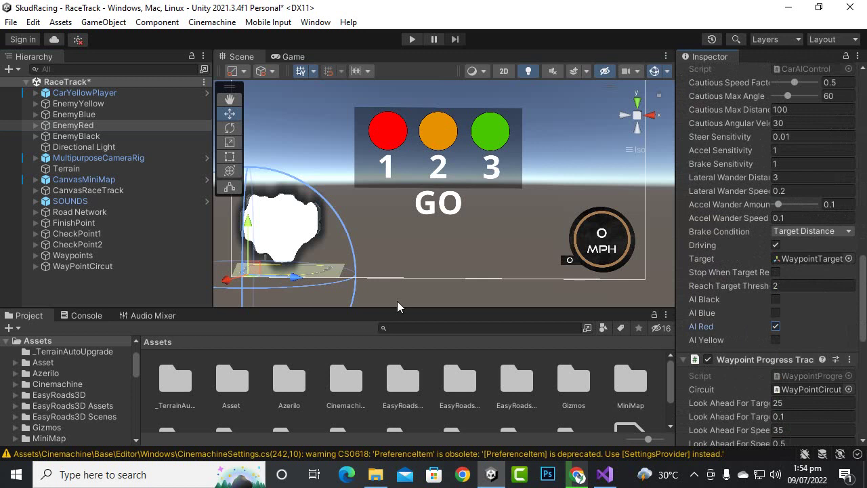
{"action": "key", "text": "ctrl+s"}
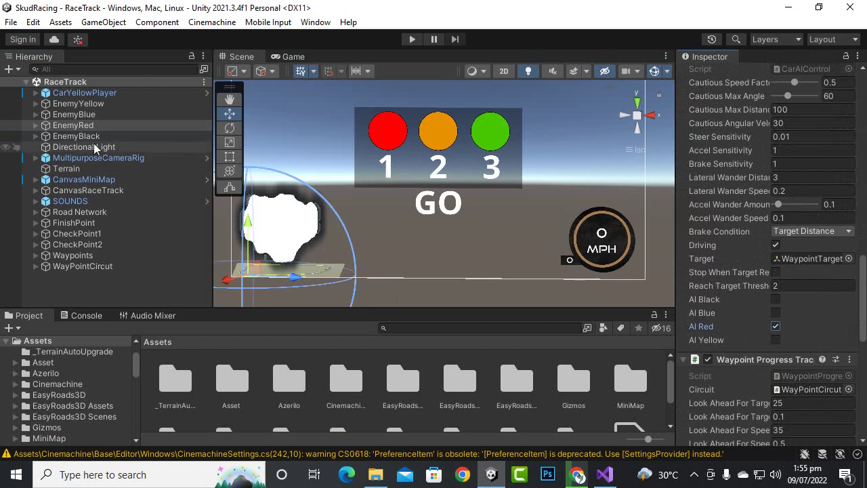
{"action": "left_click", "coordinate": [97, 137]}
- Tag the EnemyBlack car as AIBlack
{"action": "scroll", "coordinate": [828, 253], "scroll_direction": "up", "scroll_amount": 10}
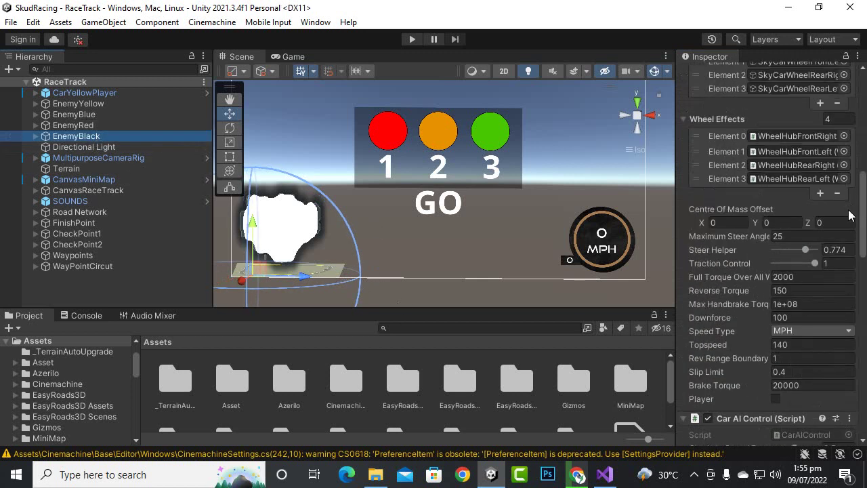
{"action": "scroll", "coordinate": [813, 224], "scroll_direction": "up", "scroll_amount": 10}
{"action": "scroll", "coordinate": [778, 169], "scroll_direction": "up", "scroll_amount": 3}
{"action": "left_click", "coordinate": [744, 92]}
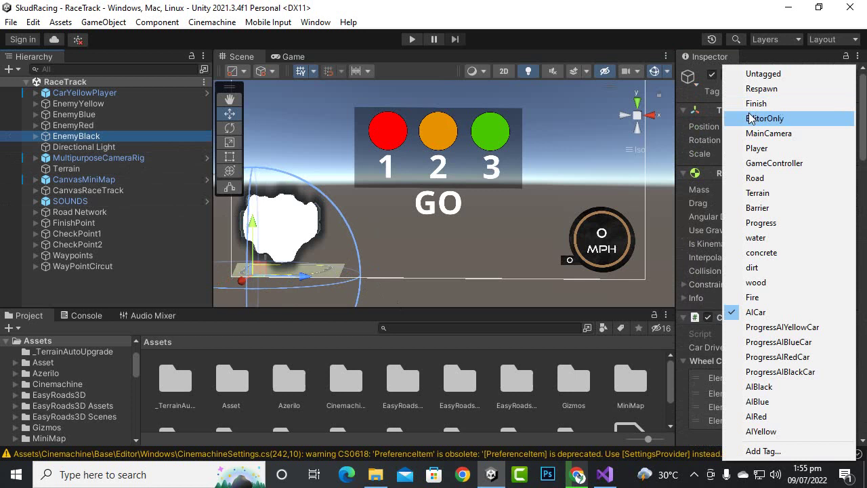
{"action": "left_click", "coordinate": [758, 387]}
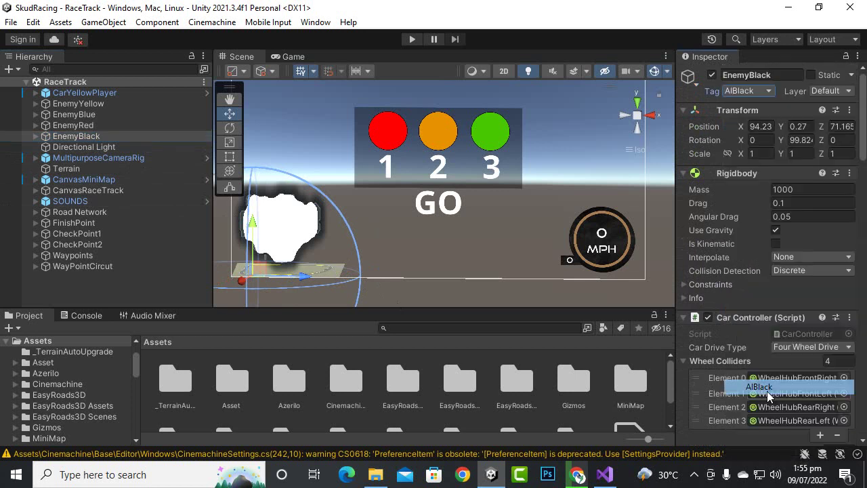
- Tick AI Black for EnemyBlack, save, and recentre the Scene view on the start lights
{"action": "scroll", "coordinate": [821, 243], "scroll_direction": "down", "scroll_amount": 10}
{"action": "scroll", "coordinate": [821, 243], "scroll_direction": "down", "scroll_amount": 5}
{"action": "scroll", "coordinate": [821, 244], "scroll_direction": "down", "scroll_amount": 5}
{"action": "scroll", "coordinate": [821, 244], "scroll_direction": "down", "scroll_amount": 10}
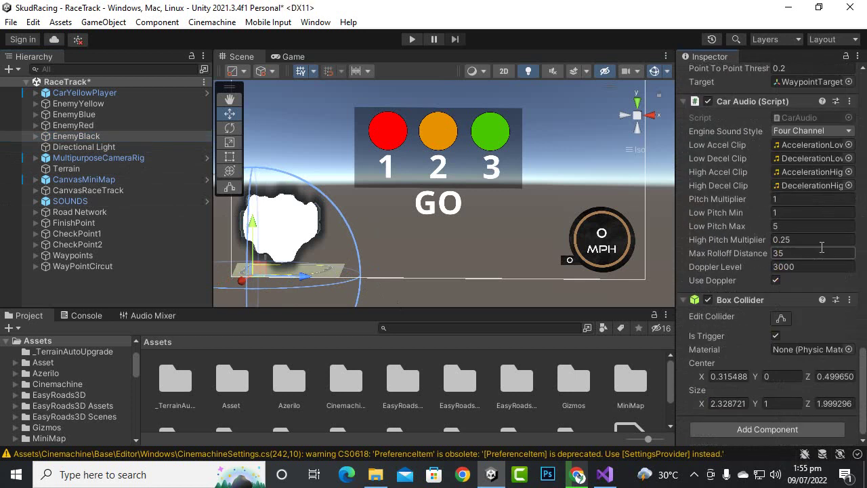
{"action": "scroll", "coordinate": [820, 247], "scroll_direction": "up", "scroll_amount": 5}
{"action": "scroll", "coordinate": [820, 247], "scroll_direction": "up", "scroll_amount": 3}
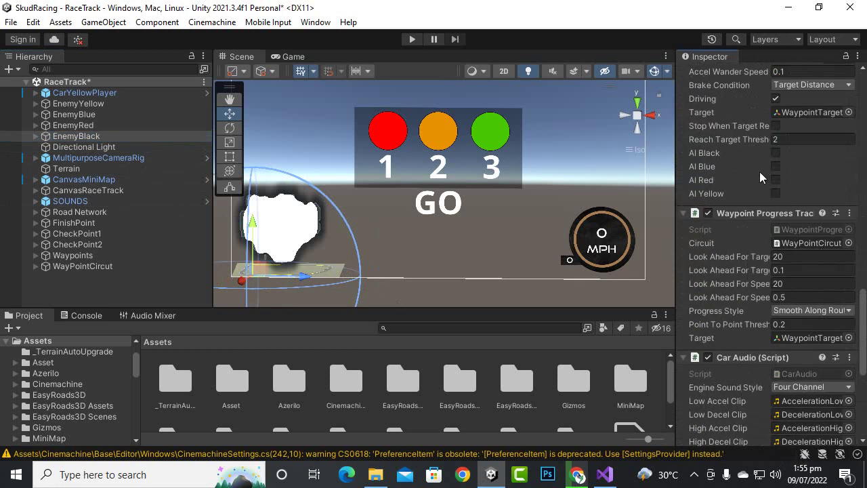
{"action": "left_click", "coordinate": [775, 153]}
{"action": "key", "text": "ctrl+s"}
{"action": "scroll", "coordinate": [505, 230], "scroll_direction": "down", "scroll_amount": 2}
{"action": "middle_click_drag", "start_coordinate": [500, 218], "coordinate": [562, 211]}
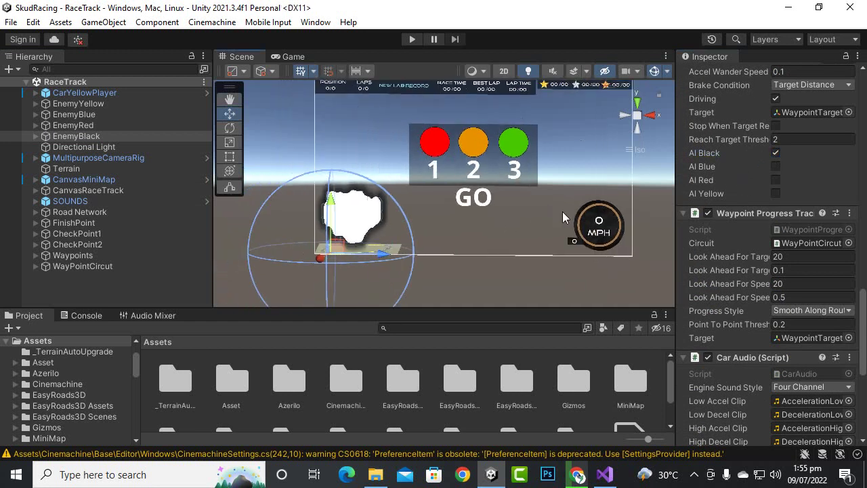